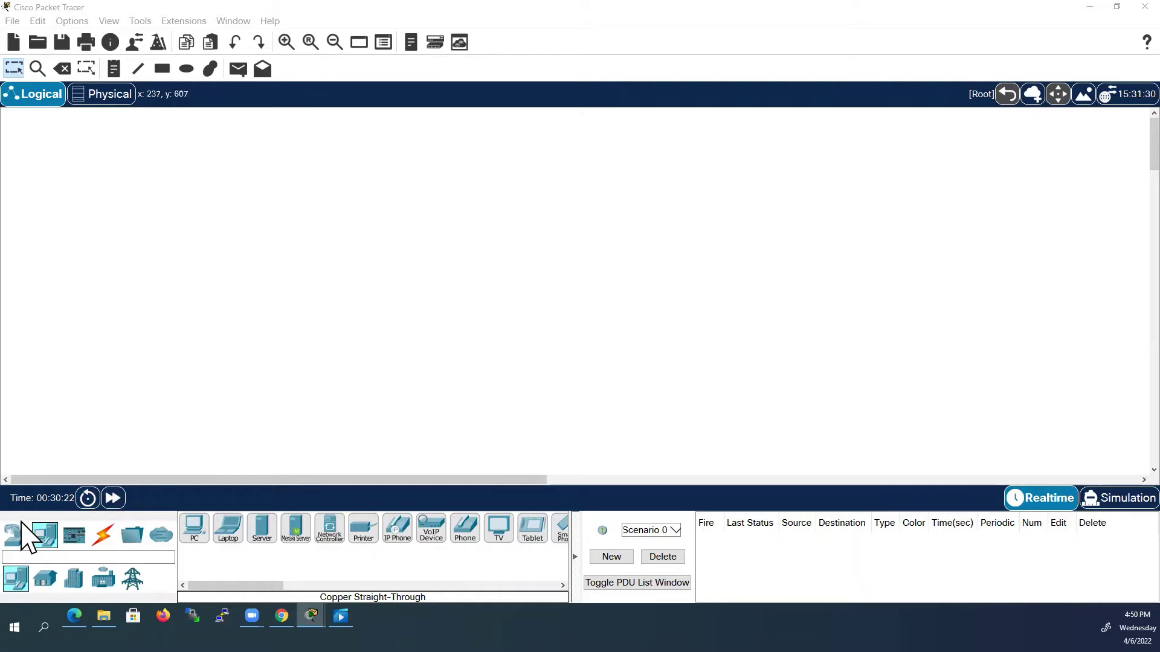
Place a 2960 switch in the centre of the workspace.
left_click(14, 542)
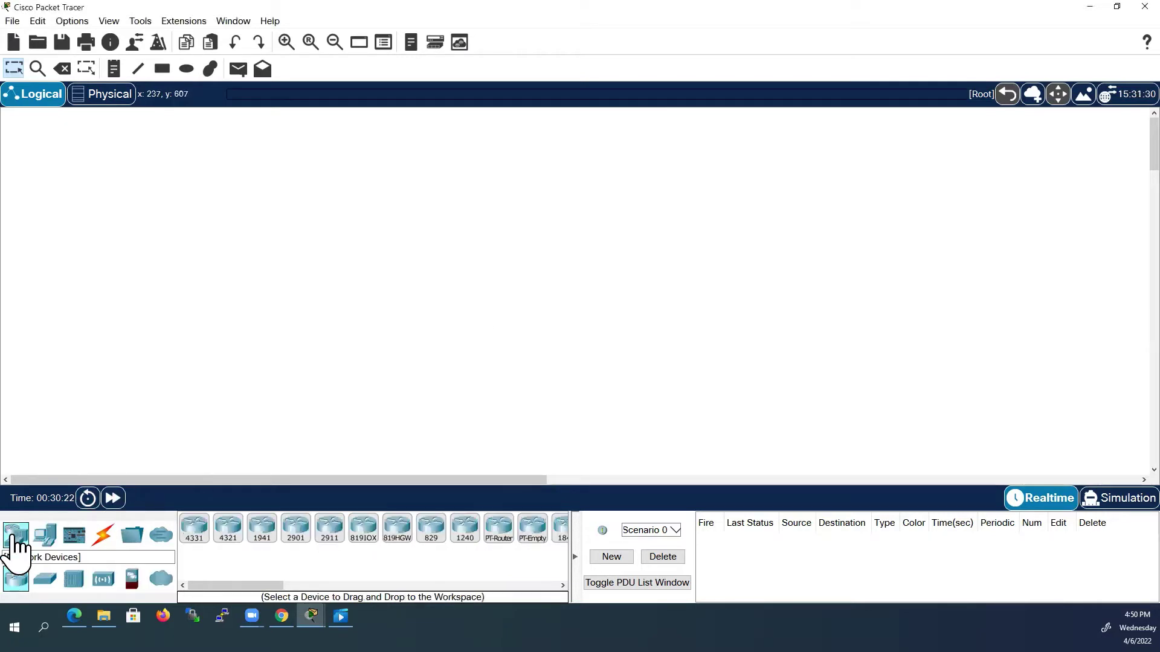
left_click(46, 580)
left_click_drag(194, 529, 443, 302)
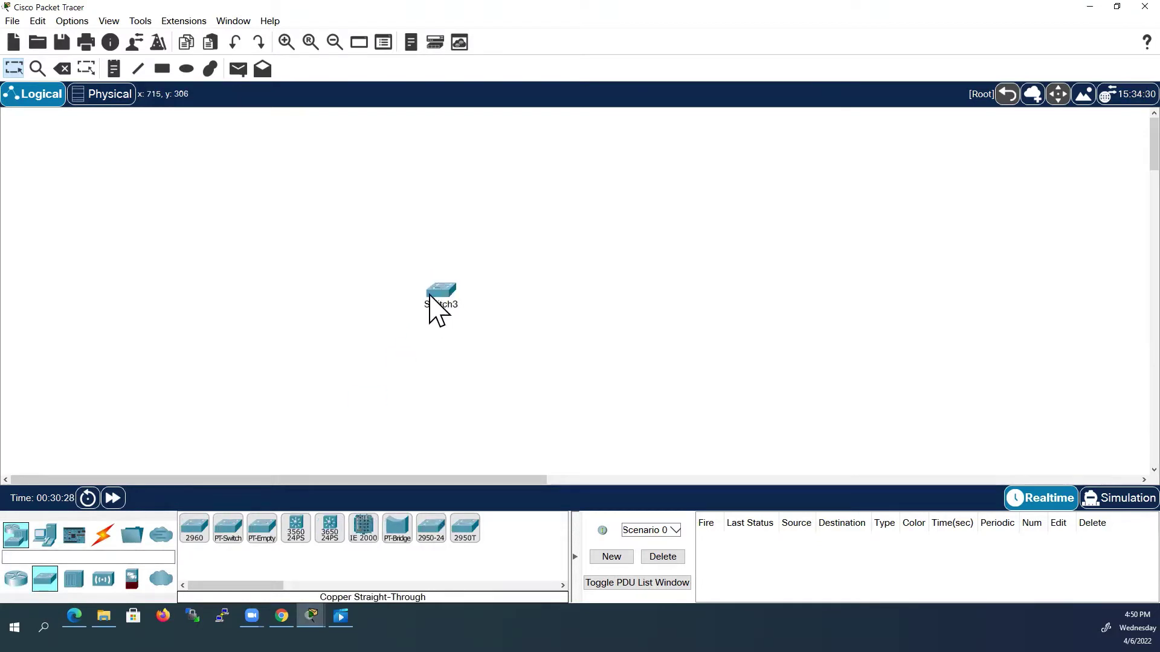
Add two PCs and three servers around the switch.
left_click(45, 535)
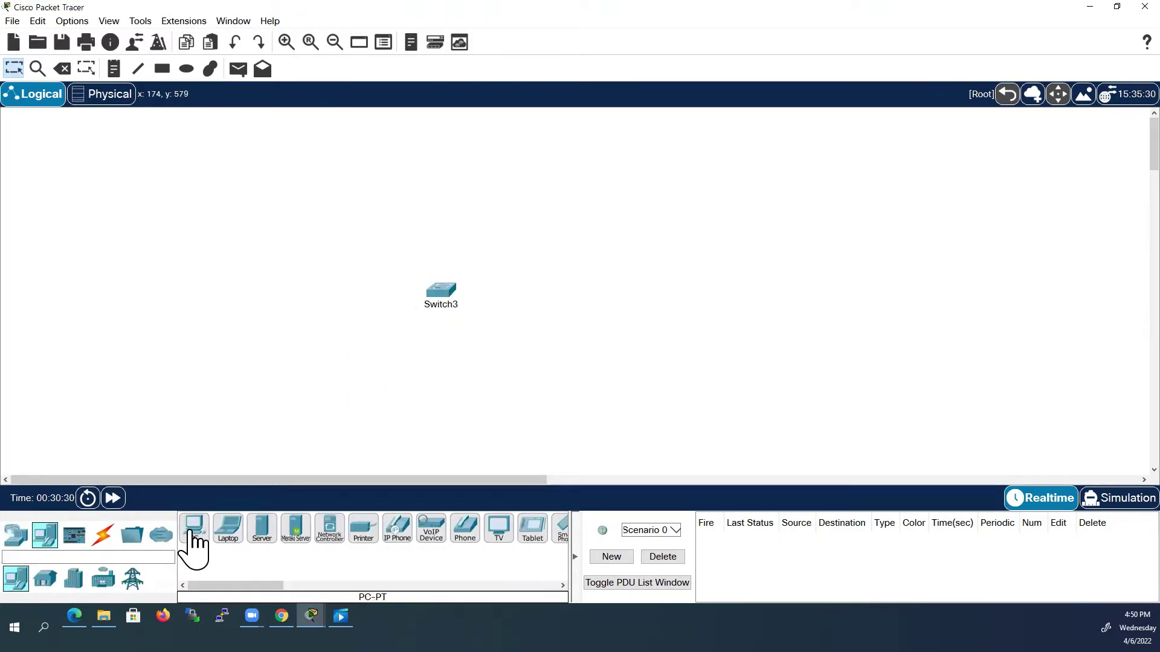
left_click_drag(192, 532, 247, 465)
left_click_drag(275, 346, 275, 345)
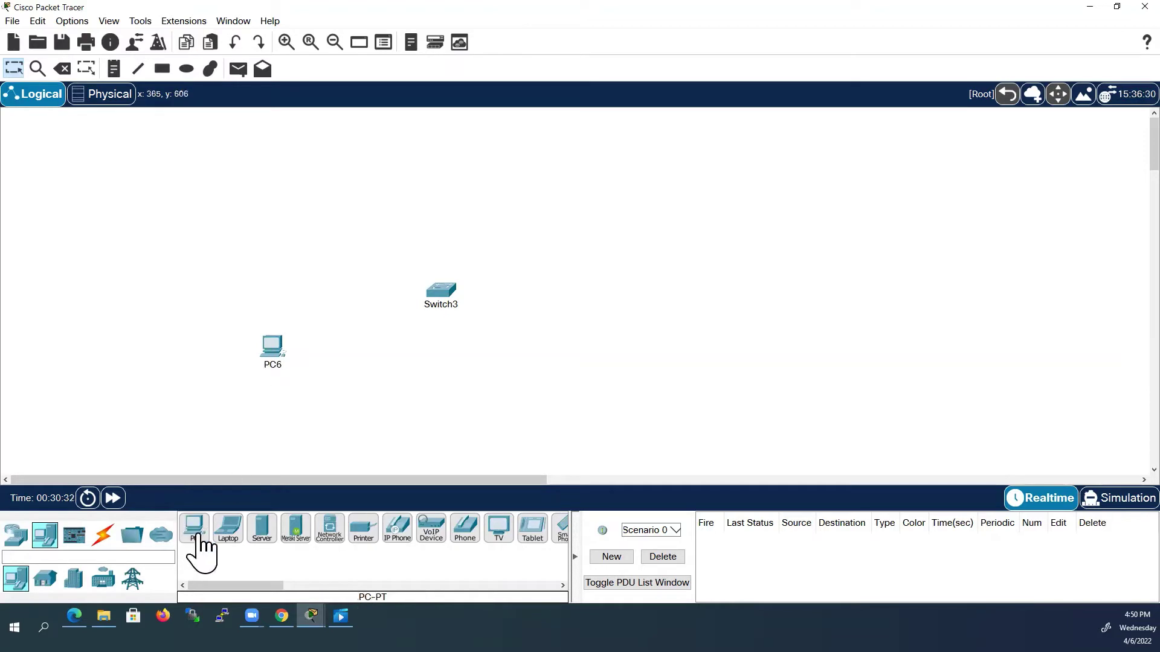
left_click_drag(196, 540, 362, 399)
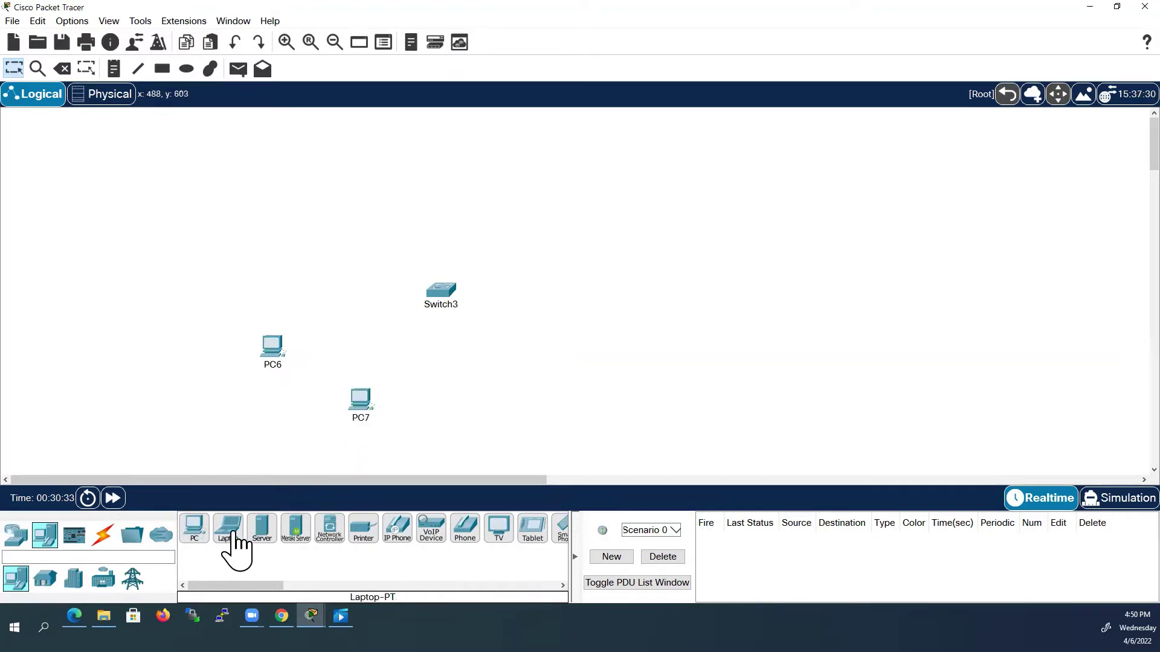
left_click_drag(260, 537, 549, 310)
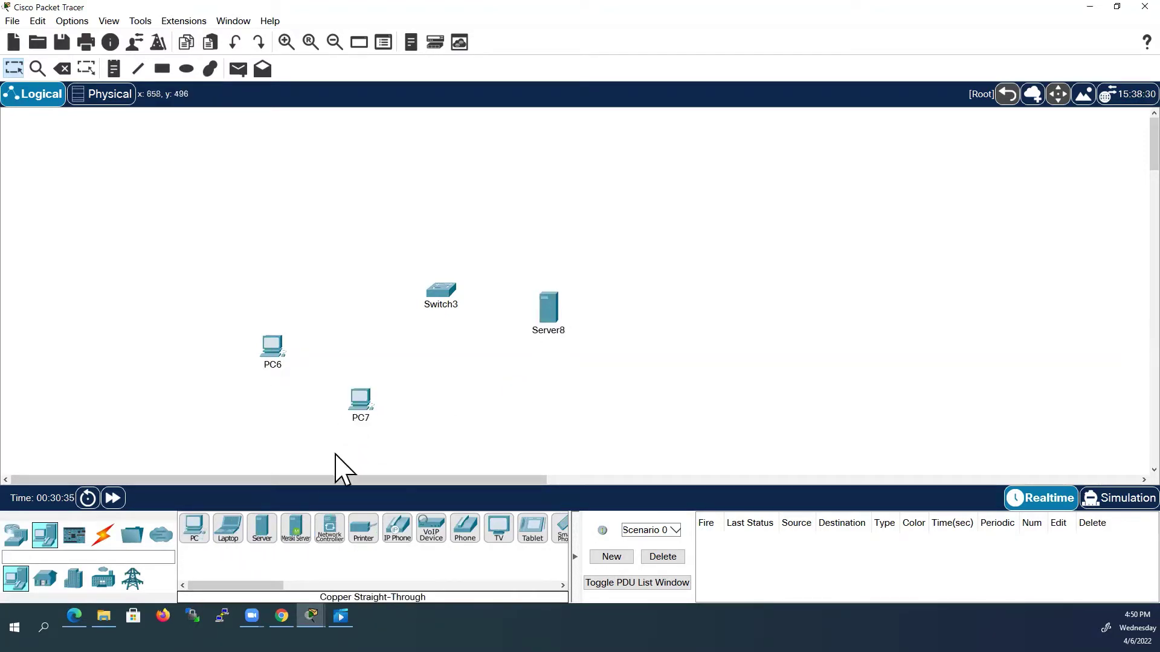
left_click_drag(260, 532, 346, 408)
left_click_drag(336, 163, 336, 163)
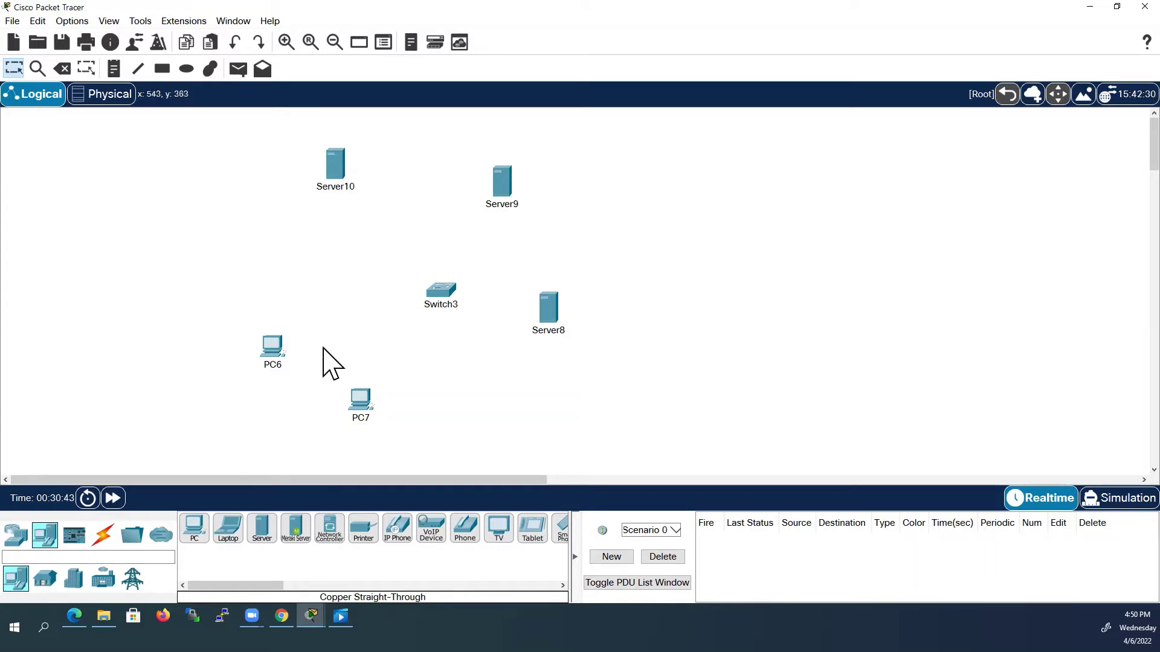
Cable PC6 and PC7 to Switch3 ports Fa0/1 and Fa0/2 with copper straight-through.
left_click(105, 534)
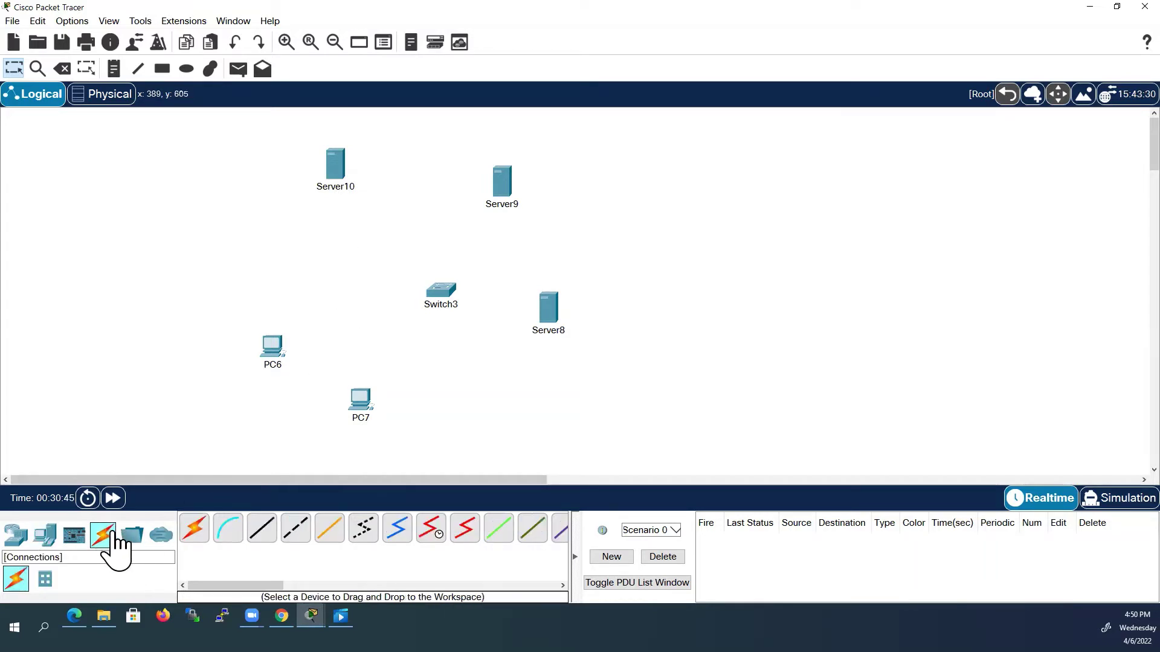
left_click(261, 529)
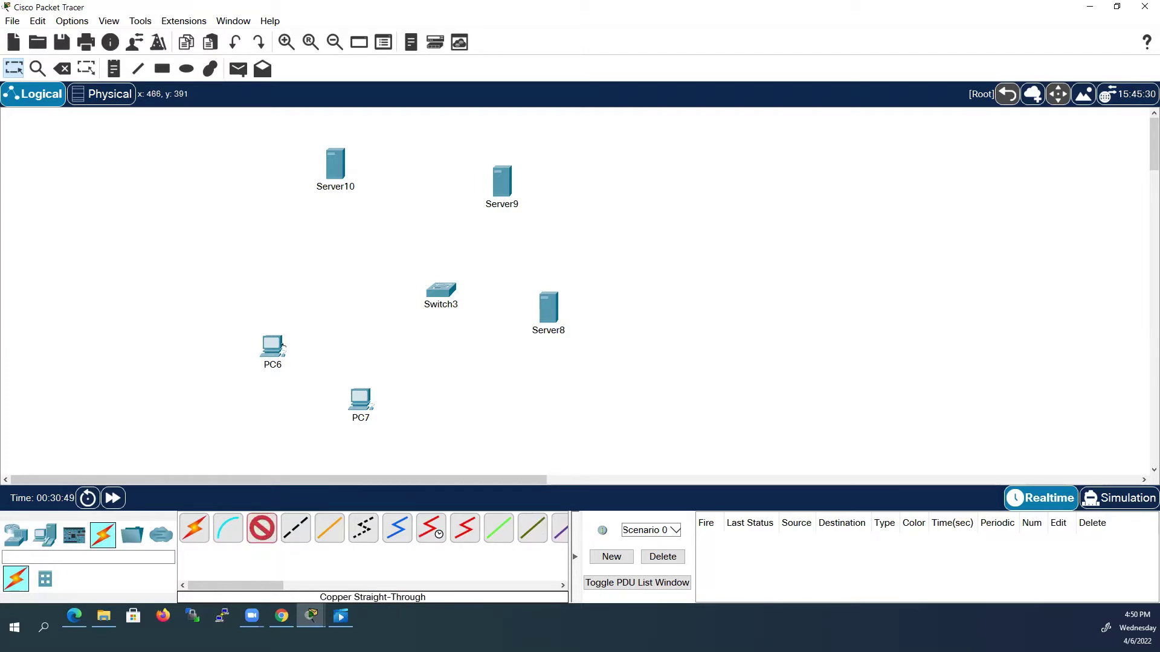
left_click(273, 348)
left_click(332, 399)
left_click(441, 290)
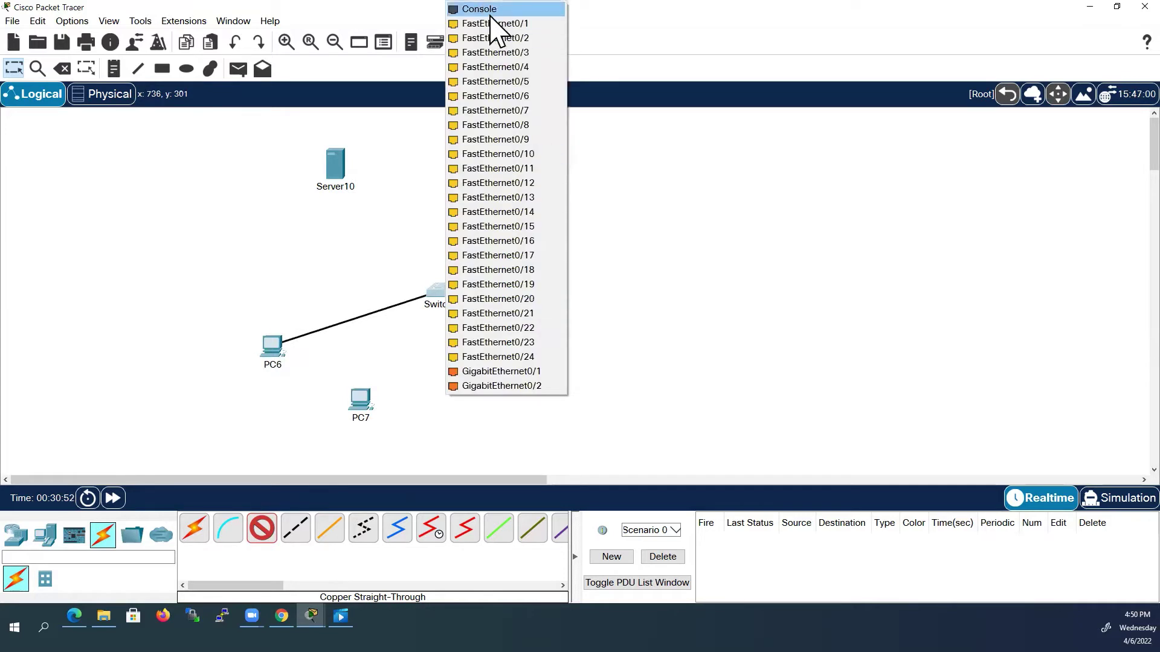
left_click(491, 24)
left_click(362, 399)
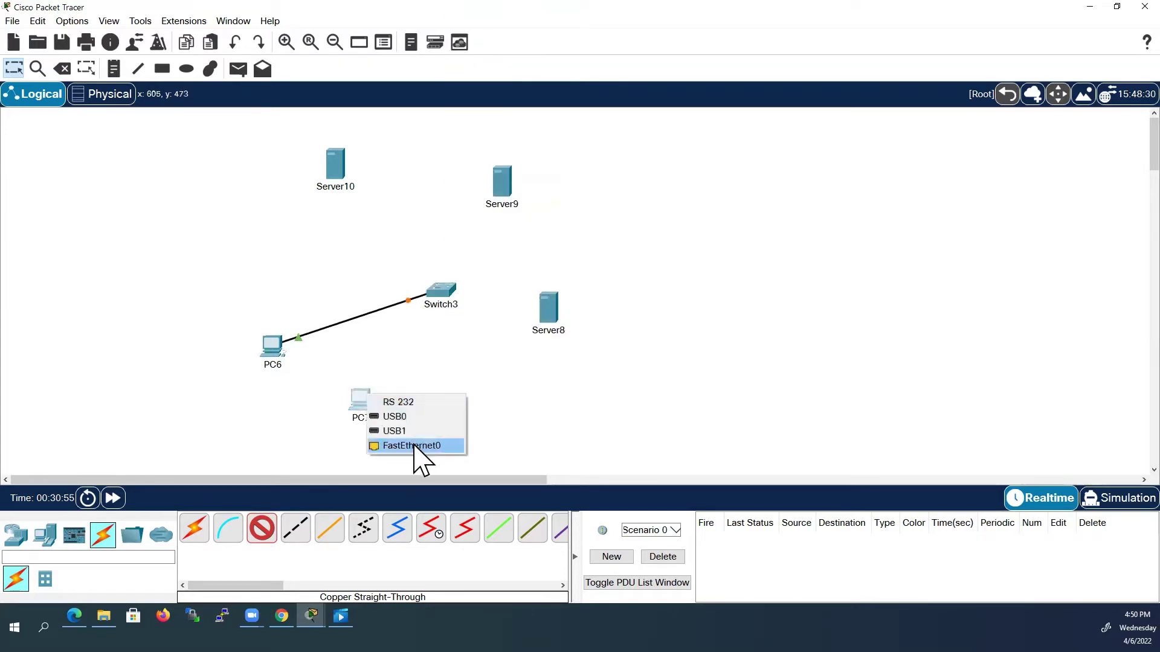
left_click(416, 445)
left_click(440, 291)
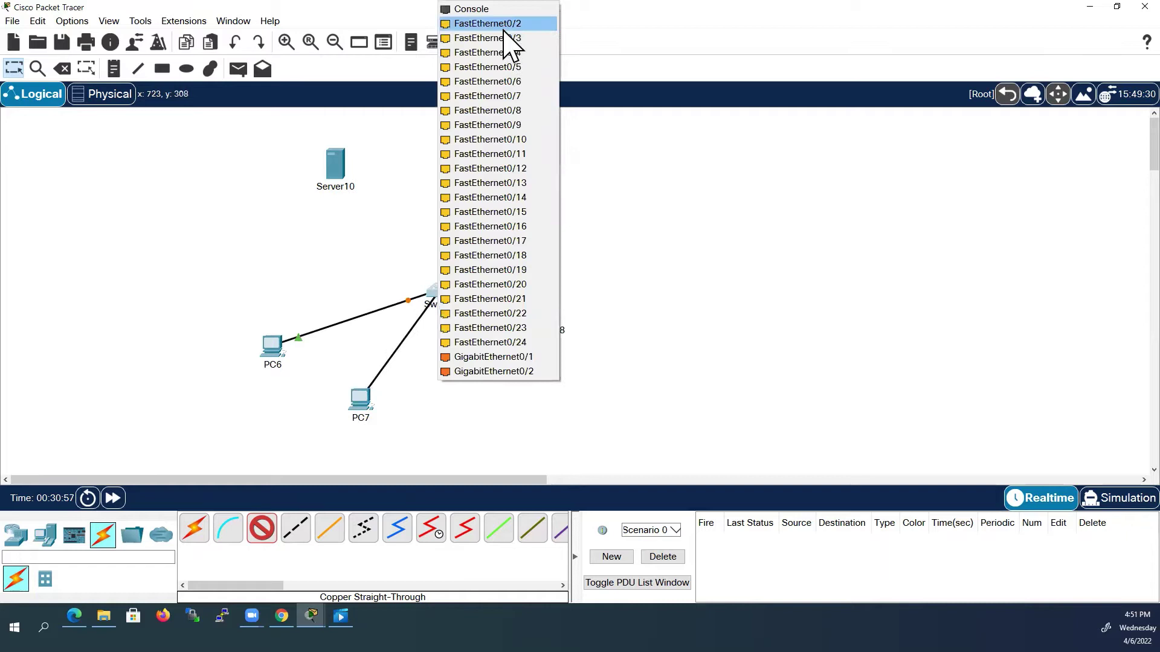
left_click(503, 24)
Link Switch3 ports Fa0/3, Fa0/4 and Fa0/5 to Server8, Server9 and Server10.
left_click(448, 291)
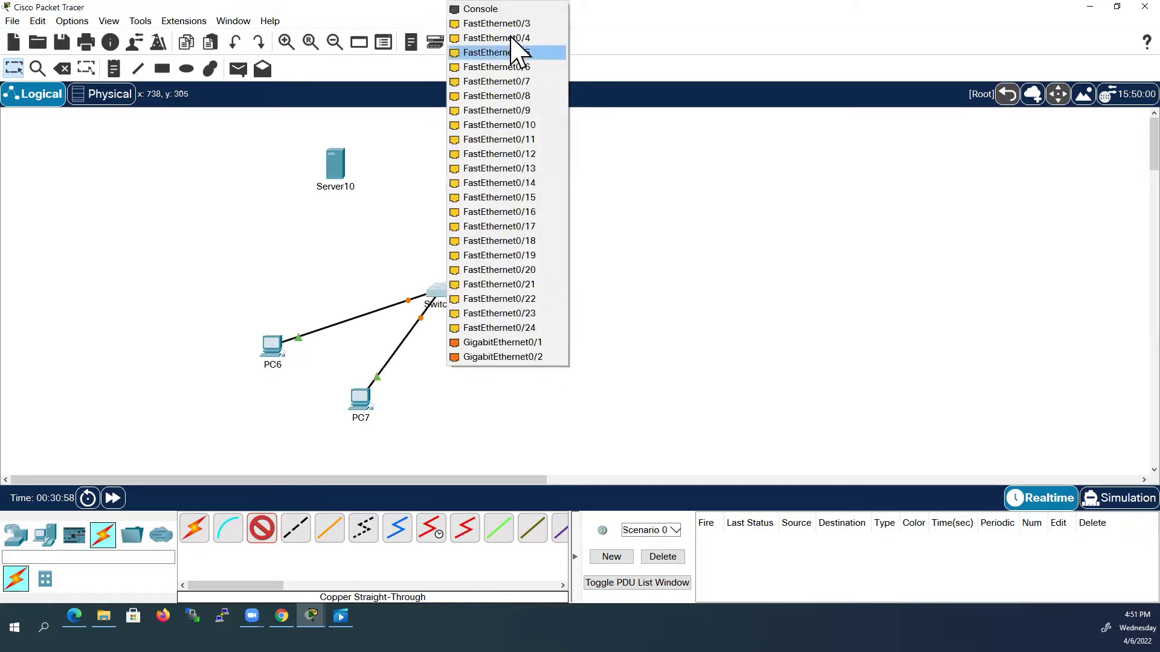
left_click(497, 25)
left_click(548, 309)
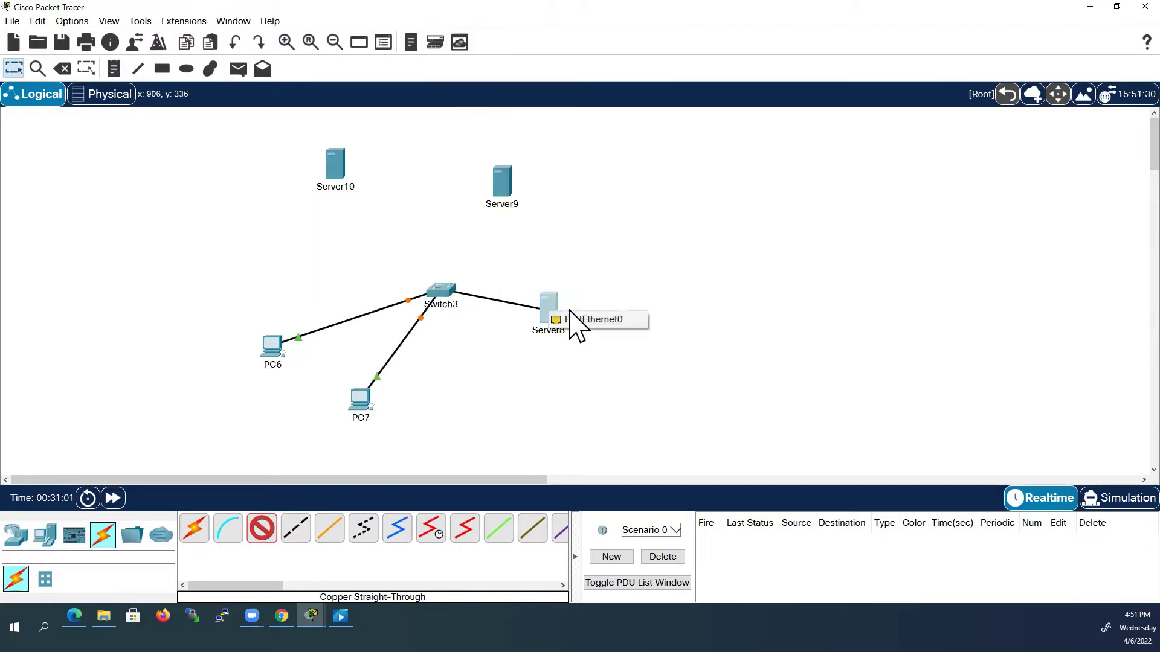
left_click(572, 317)
left_click(450, 289)
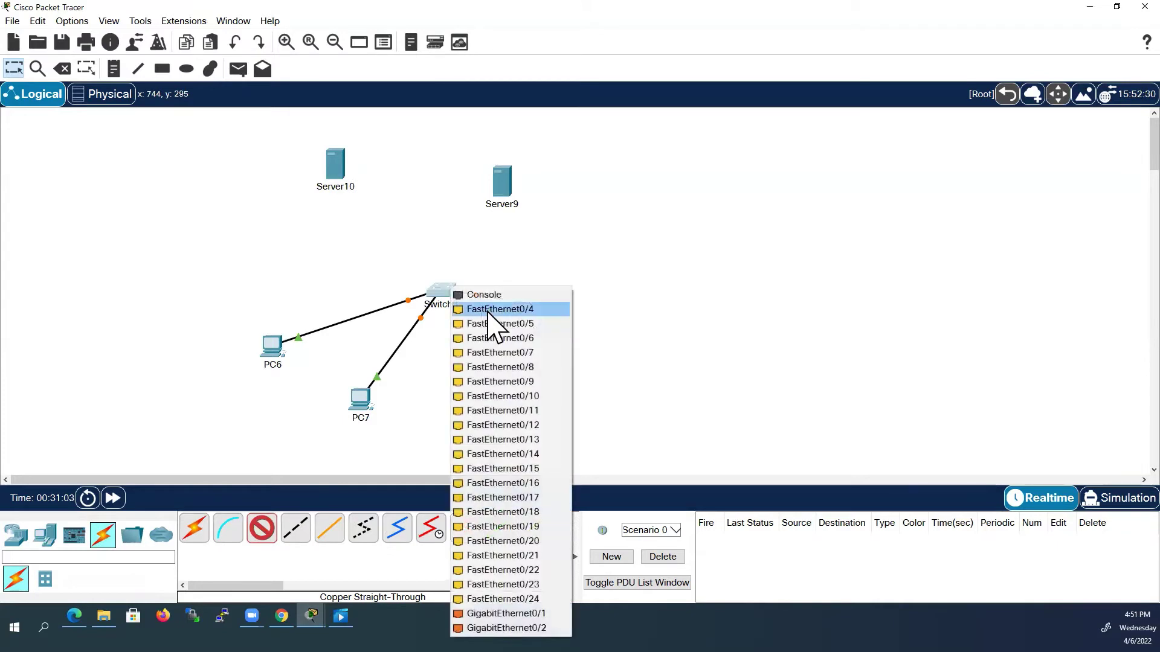
left_click(493, 308)
left_click(507, 179)
left_click(543, 182)
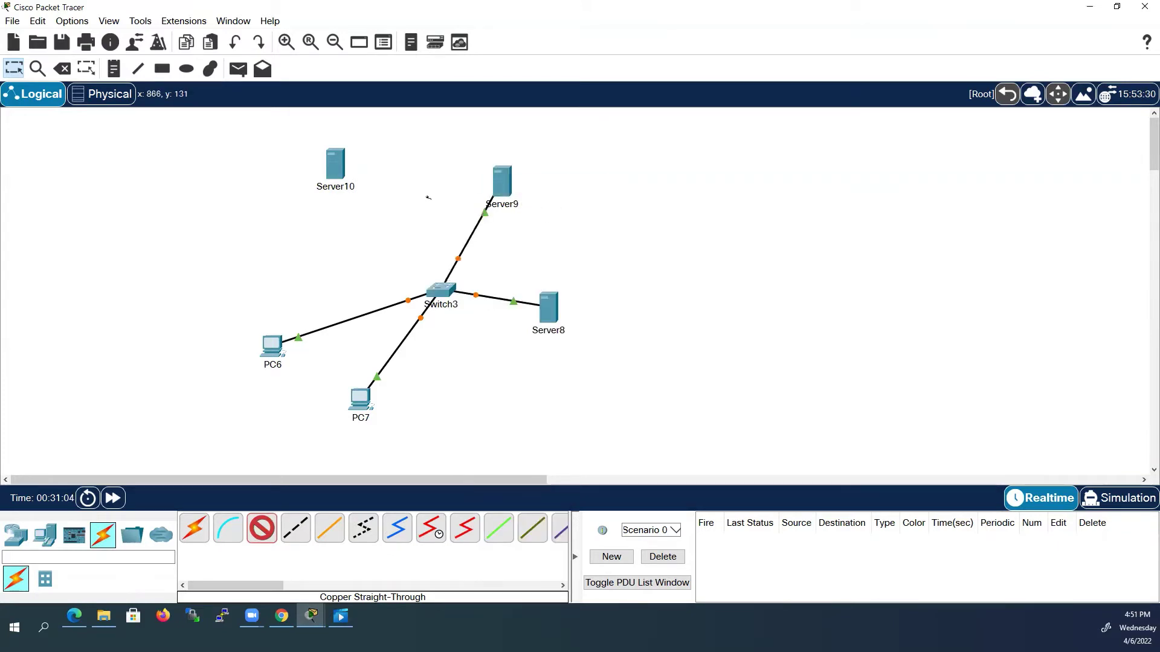
left_click(447, 289)
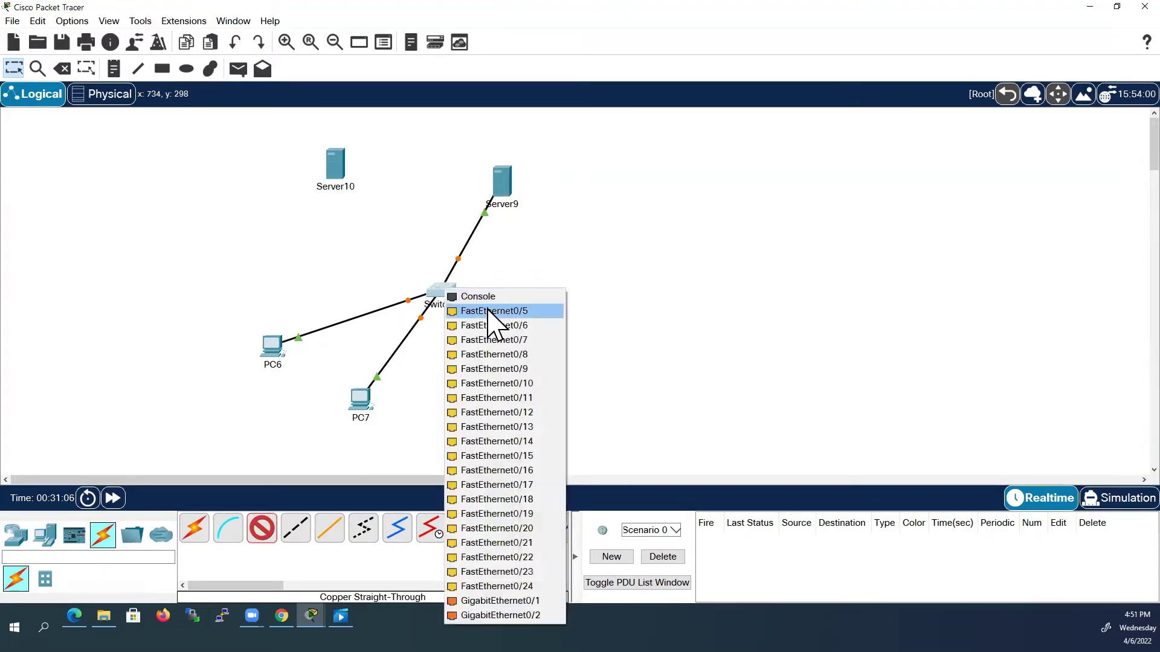
left_click(492, 319)
left_click(337, 166)
left_click(359, 176)
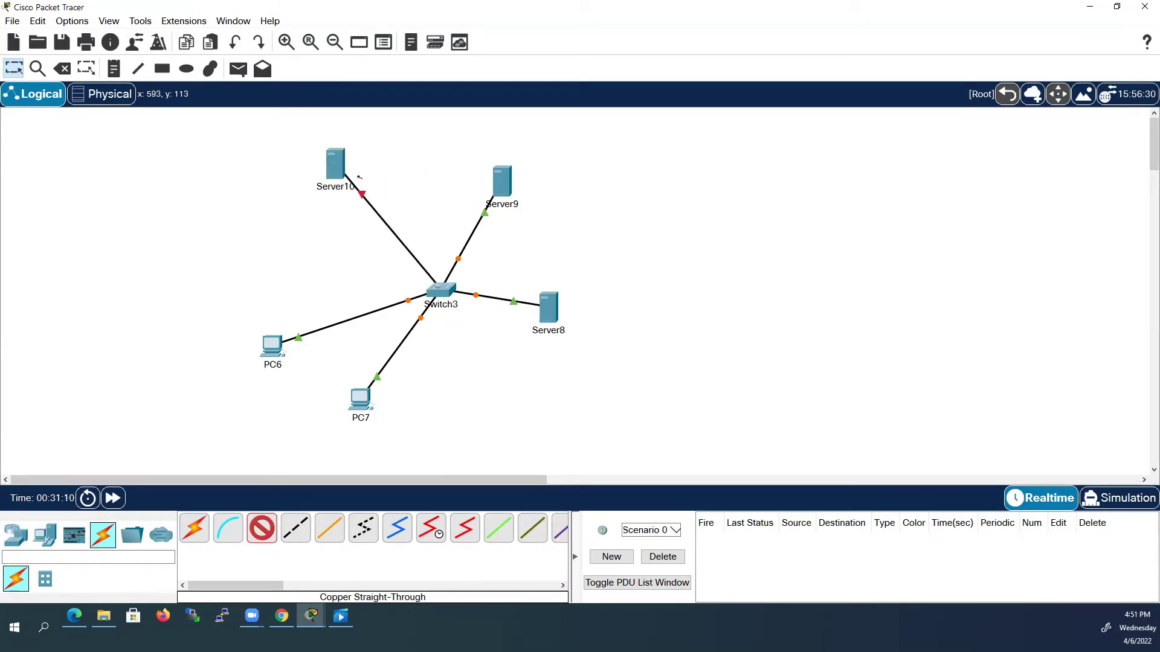
Rename the three servers DNS_Server, Yahoo_Server and Google_server.
mouse_move(354, 180)
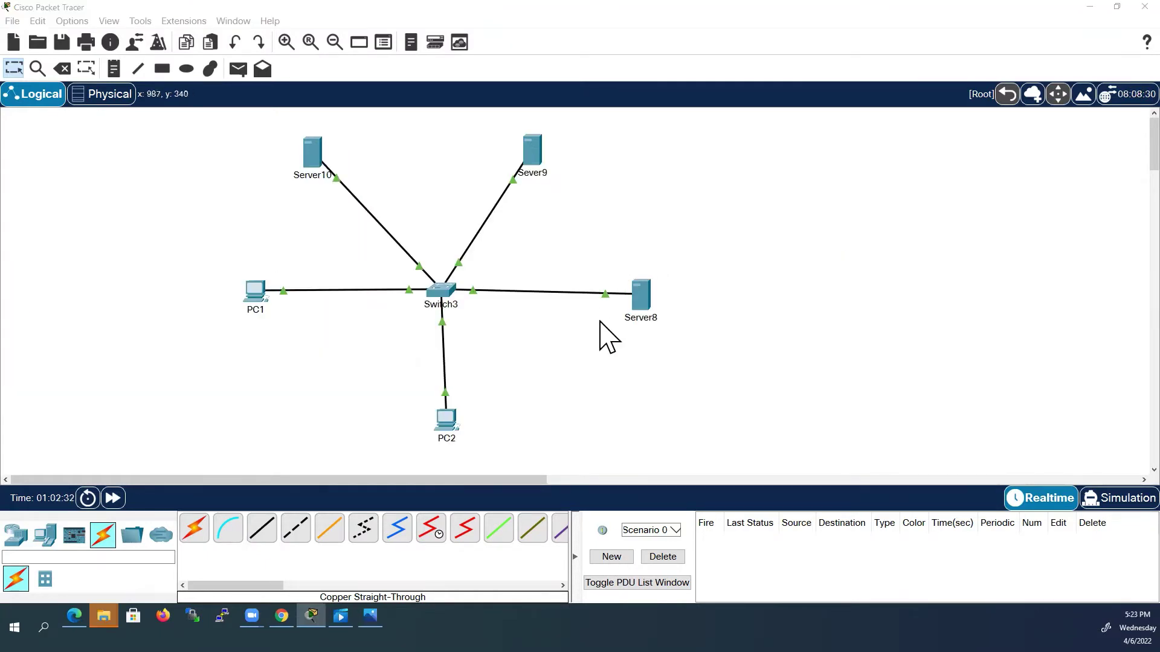
left_click(634, 317)
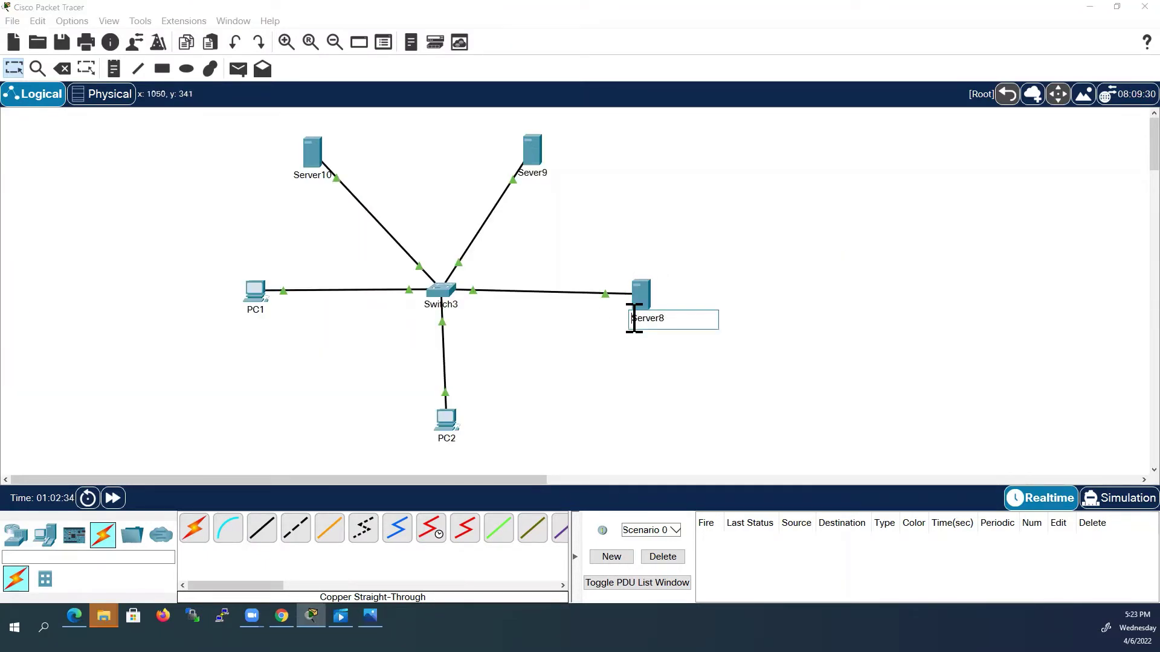
left_click_drag(634, 317, 668, 319)
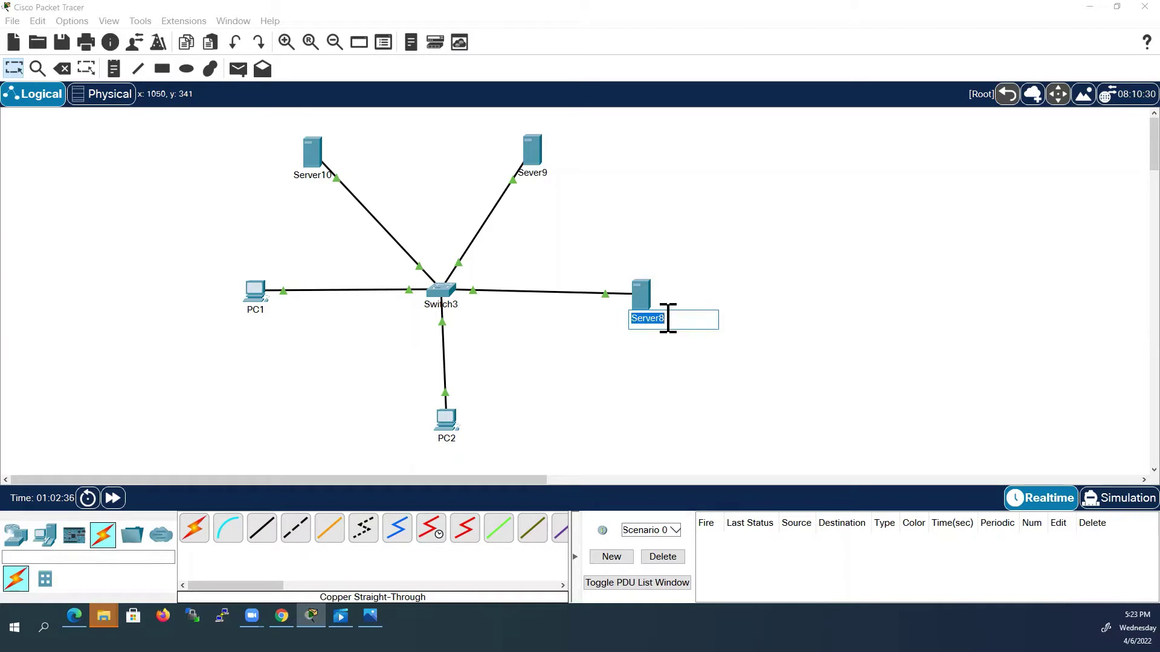
type("DNS_")
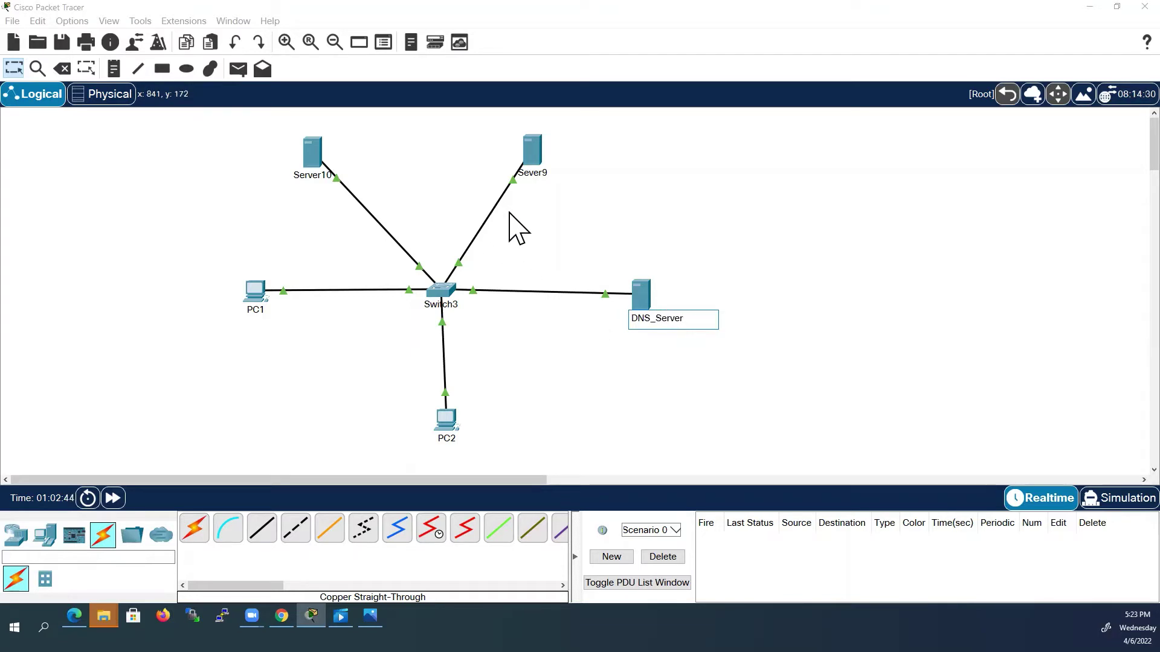
left_click(309, 177)
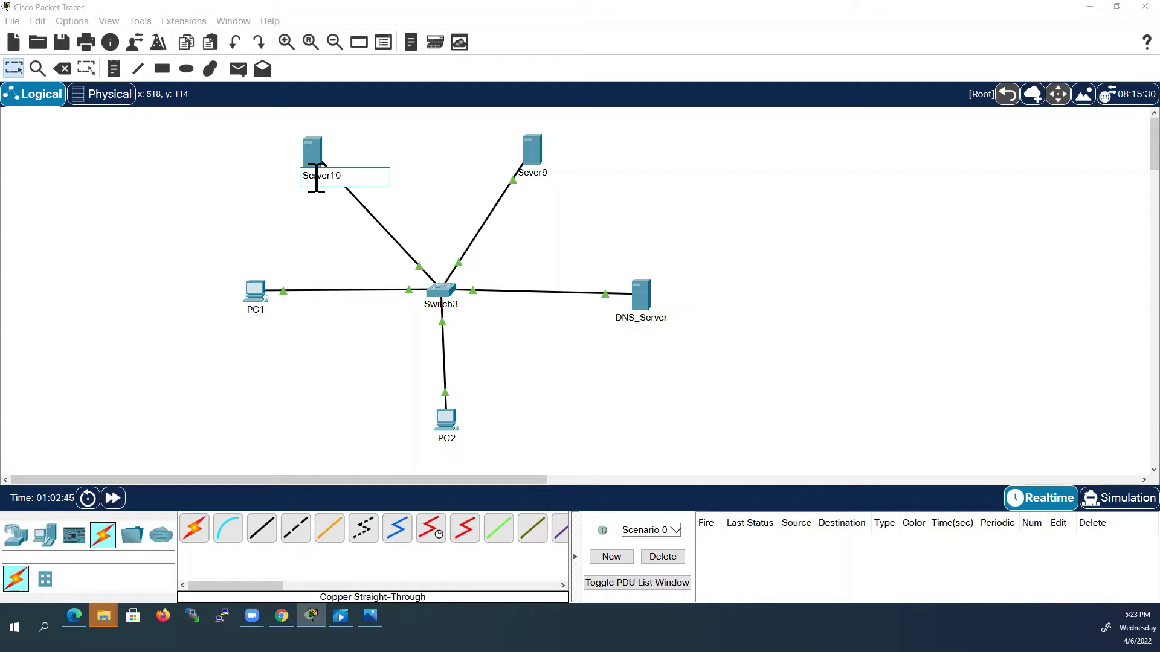
double_click(314, 176)
type("Yahoo_Serve")
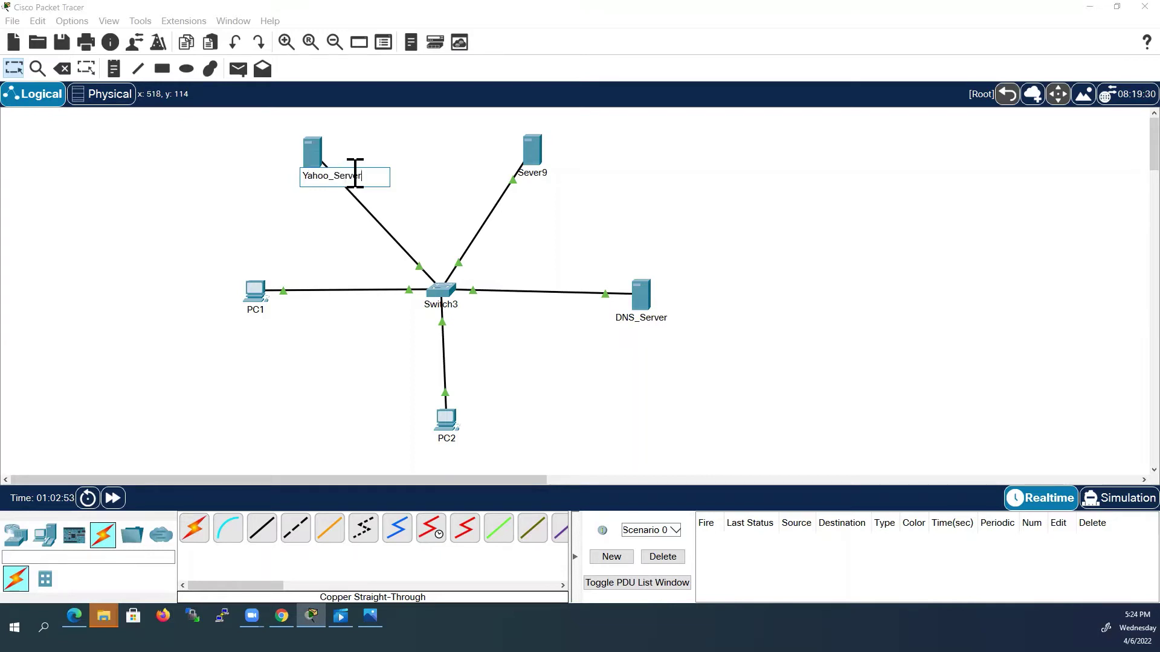
left_click(527, 173)
left_click_drag(528, 173, 571, 171)
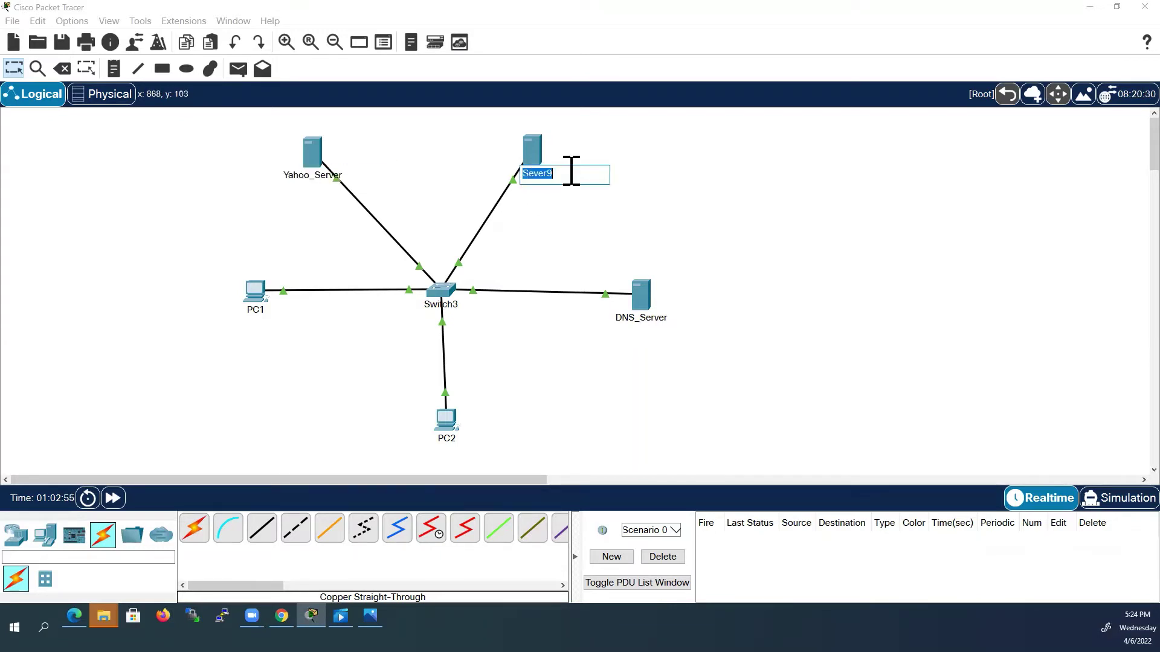
type("Google_ser")
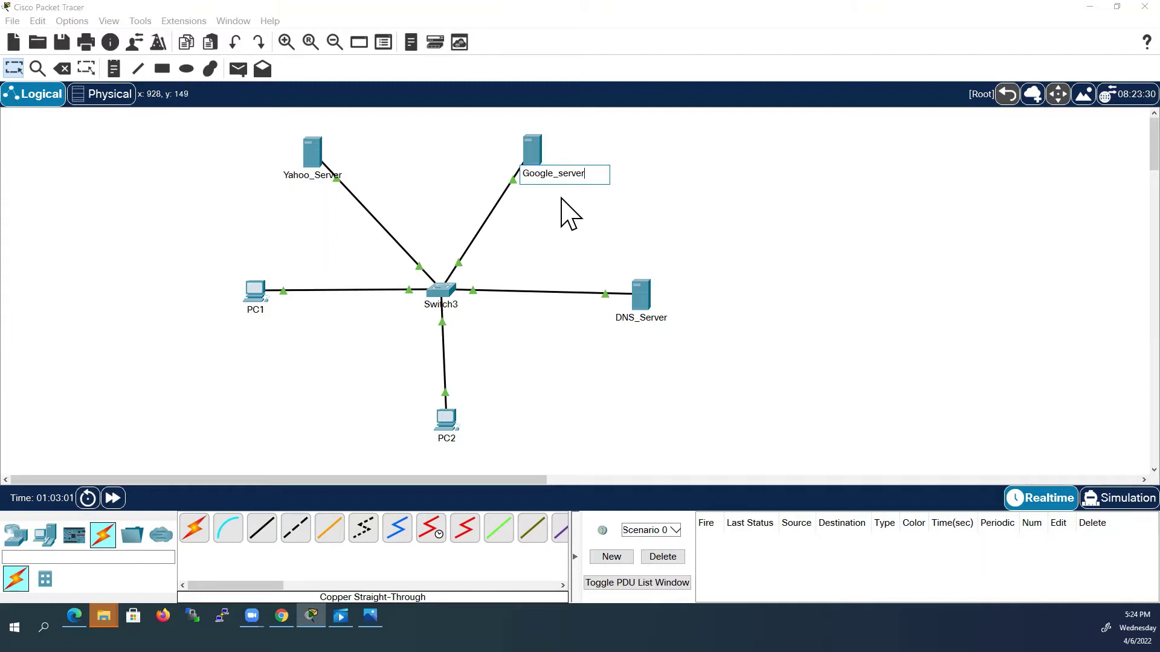
Confirm the Google_server device name.
left_click(559, 224)
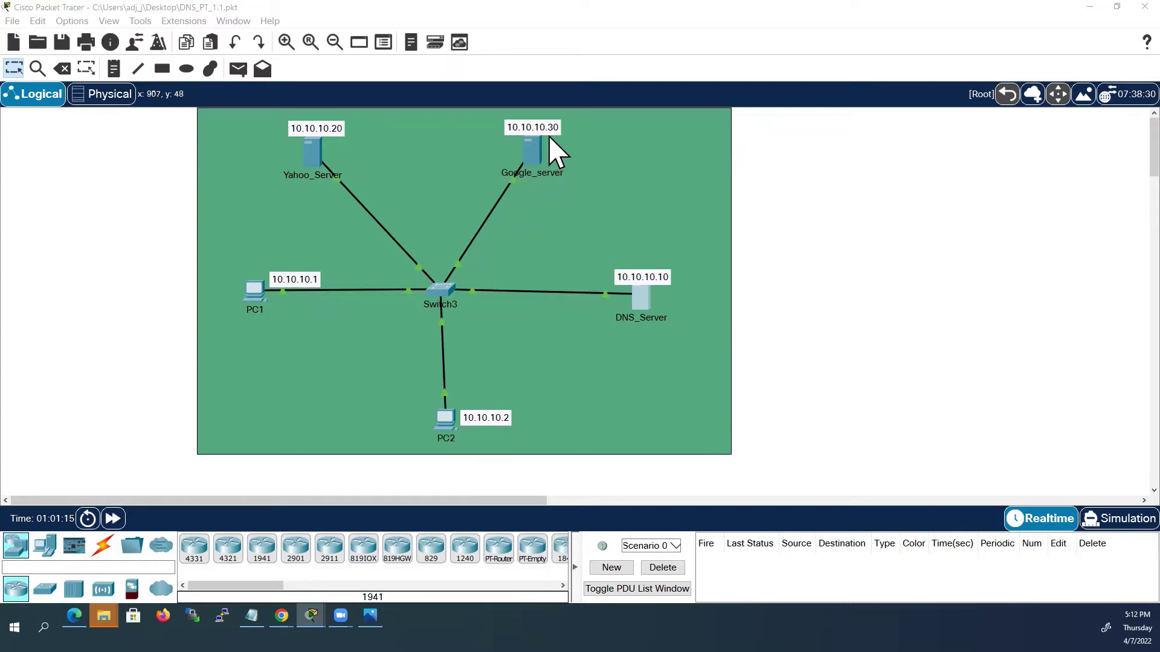
double_click(260, 293)
left_click(409, 176)
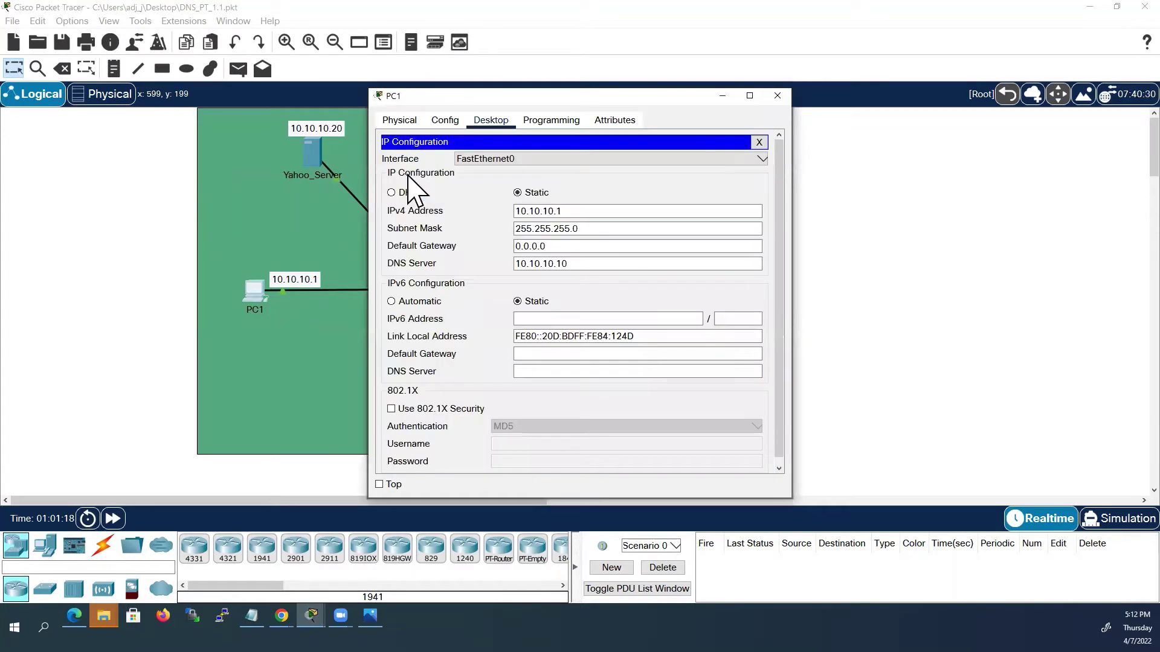
left_click(530, 211)
double_click(531, 210)
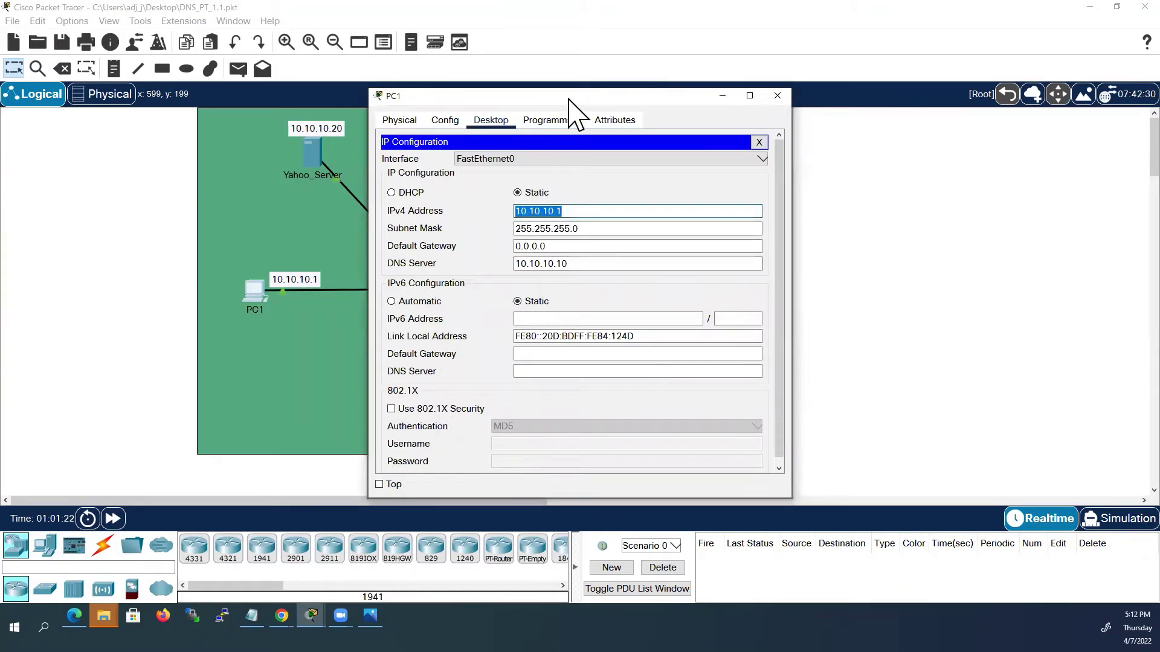
left_click_drag(542, 99, 330, 133)
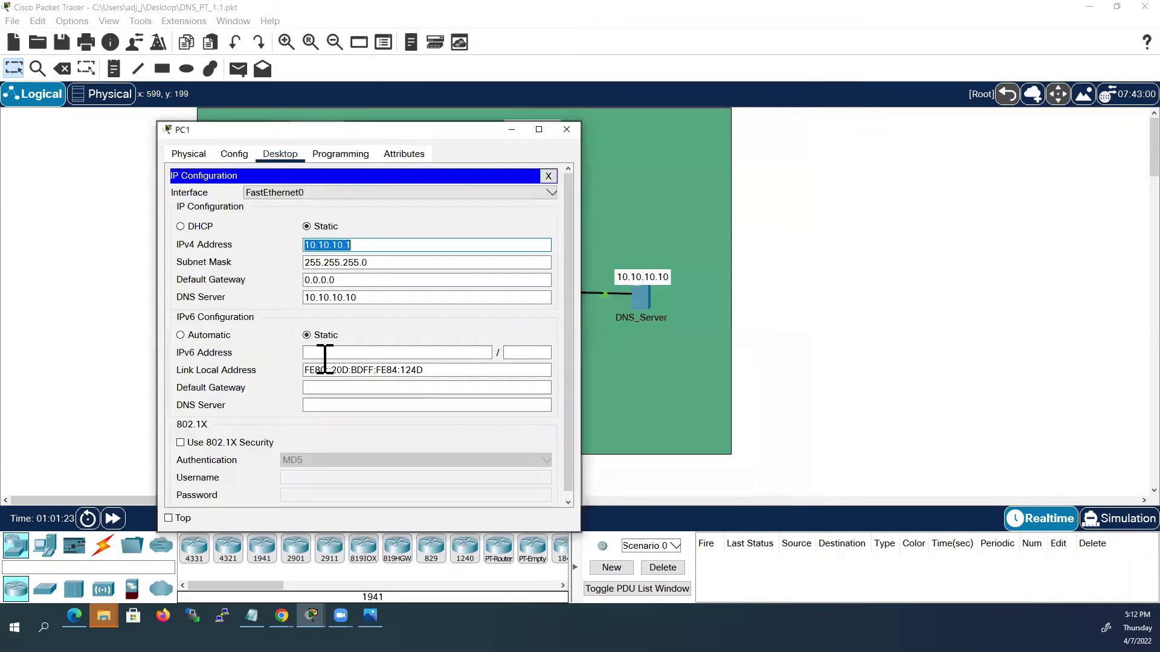
left_click(309, 297)
left_click_drag(309, 298, 356, 299)
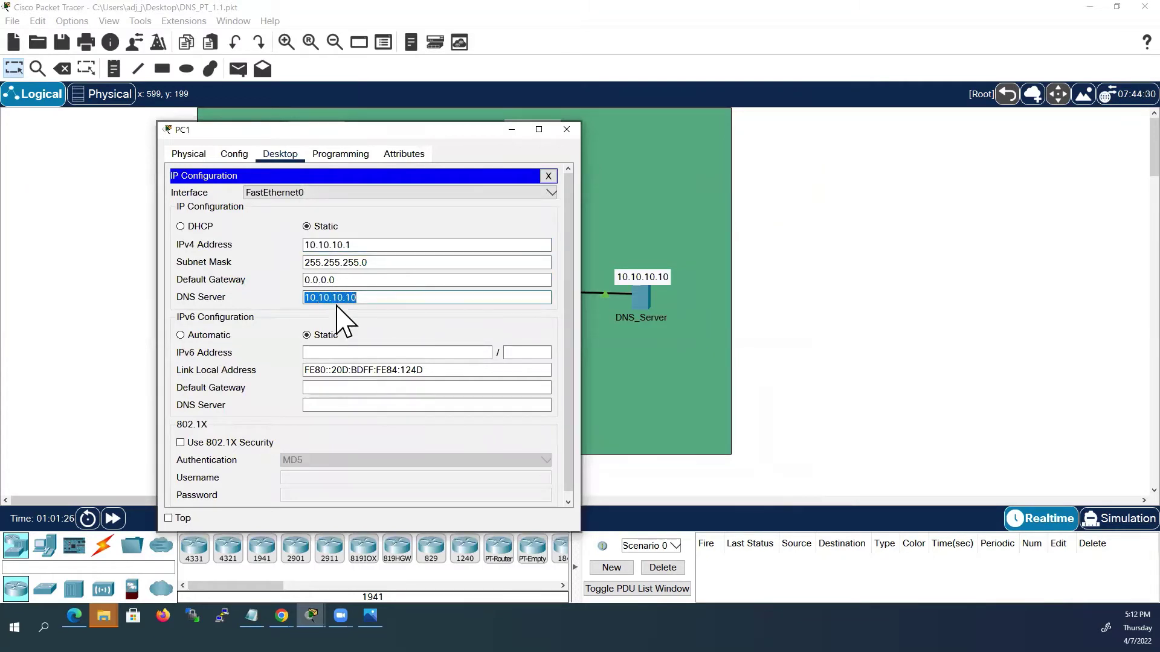
left_click(567, 132)
left_click(636, 296)
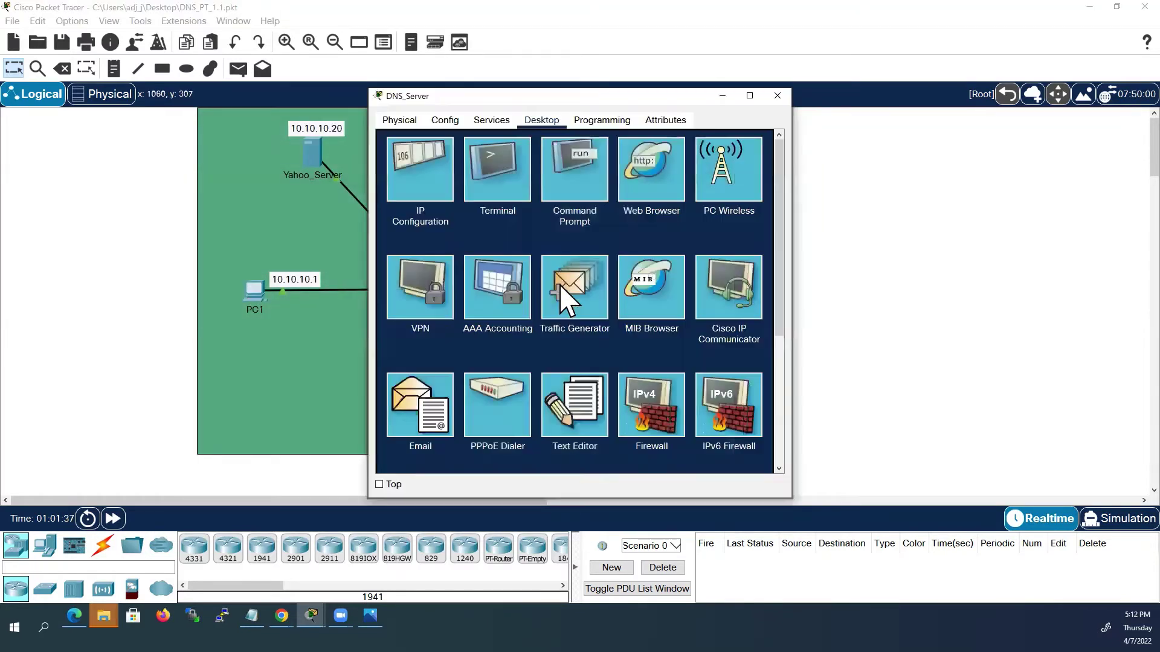
left_click(408, 169)
left_click(523, 196)
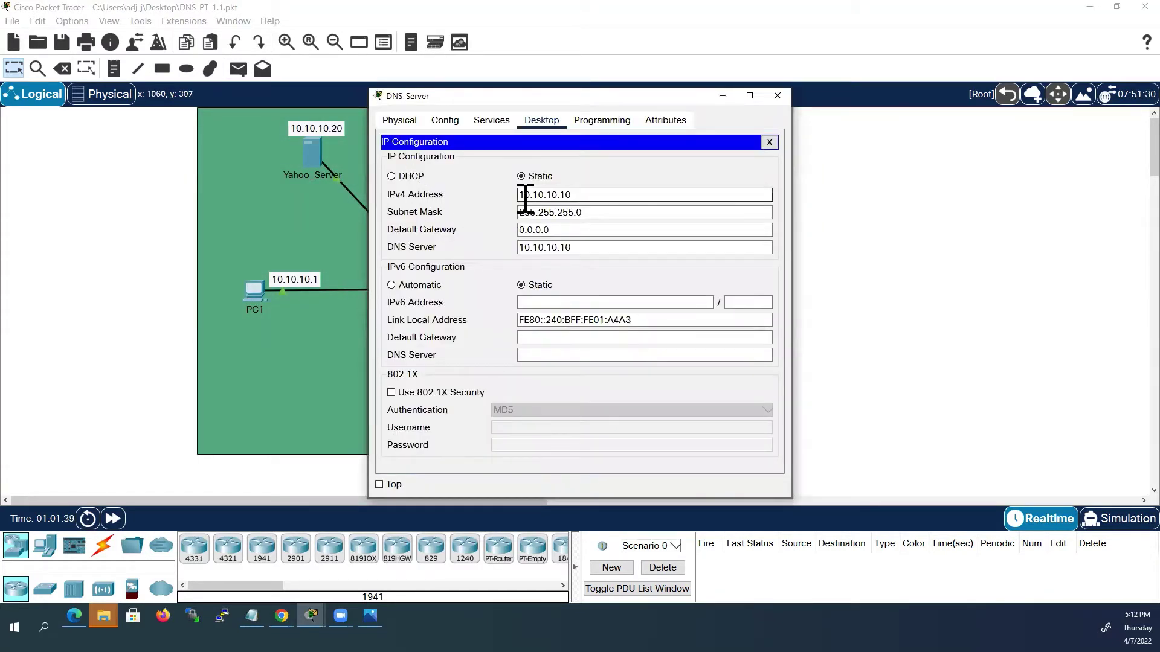
left_click_drag(523, 196, 592, 194)
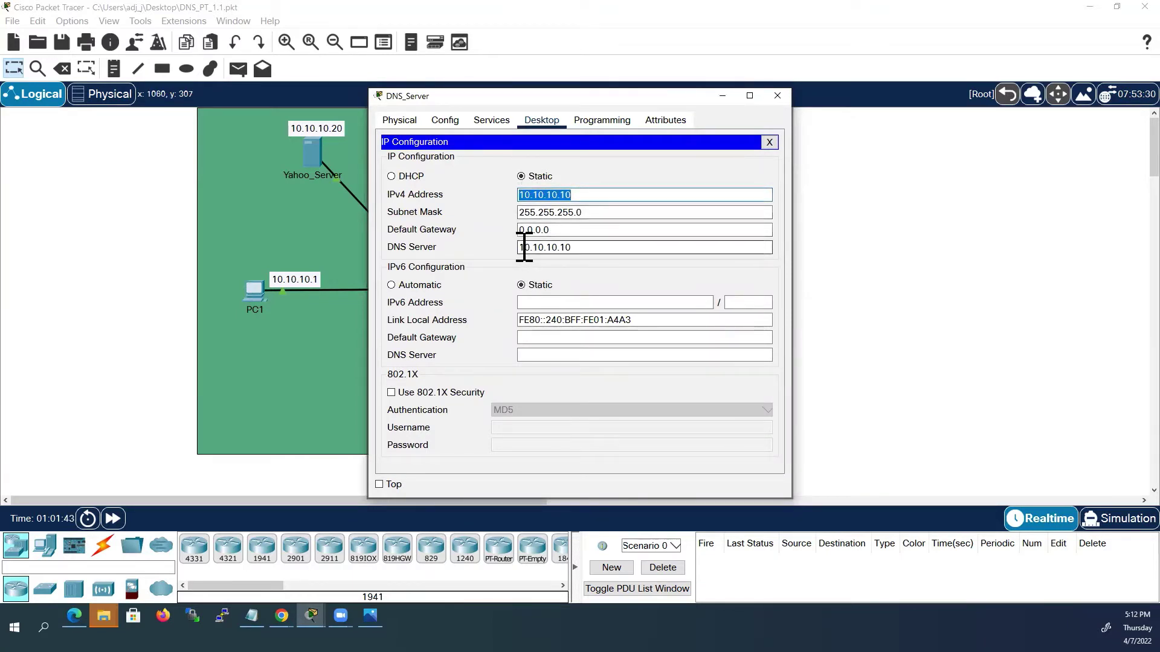
left_click_drag(521, 248, 575, 248)
left_click(777, 96)
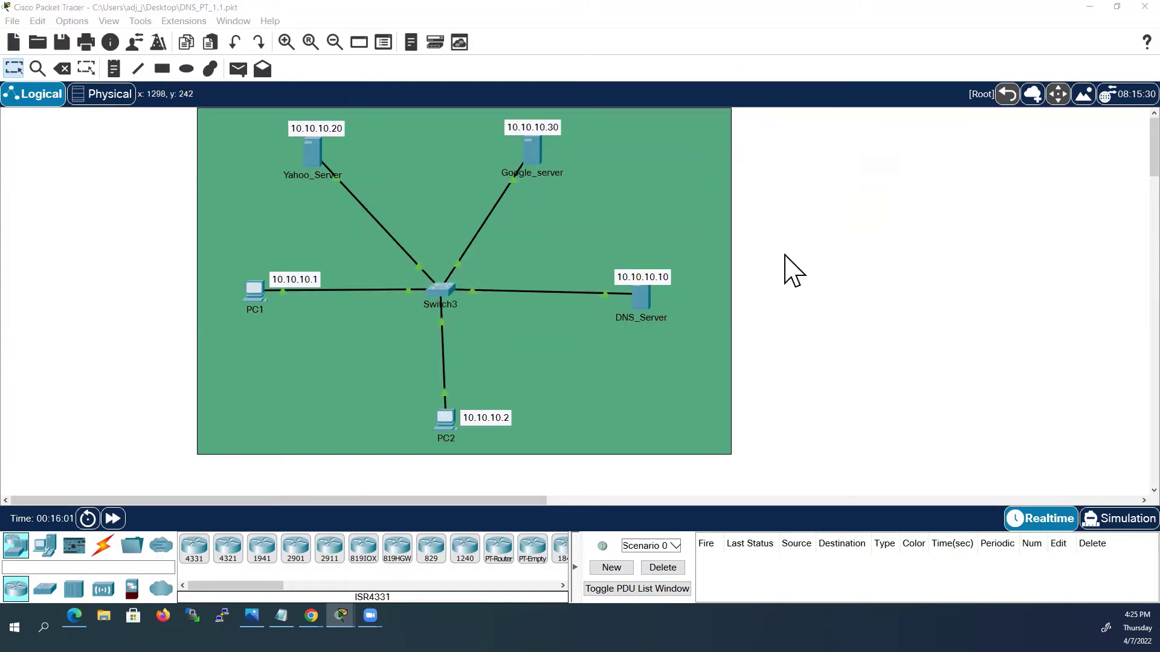
Switch DNS Service to On in DNS_Server's Services > DNS page.
left_click(647, 299)
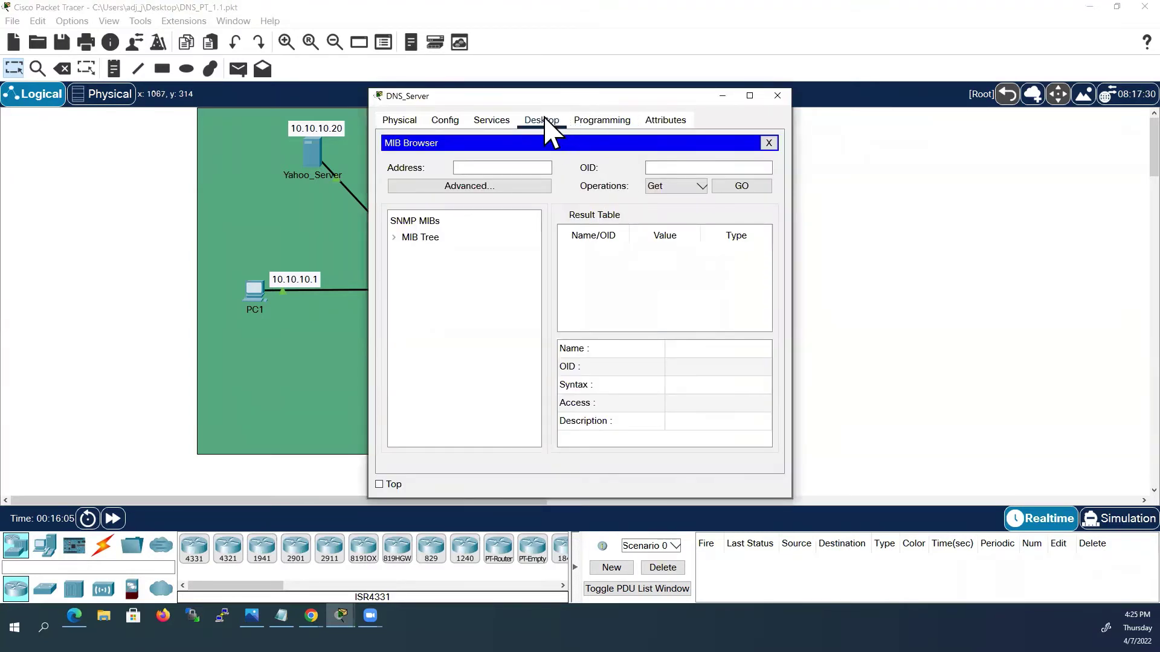
left_click(489, 121)
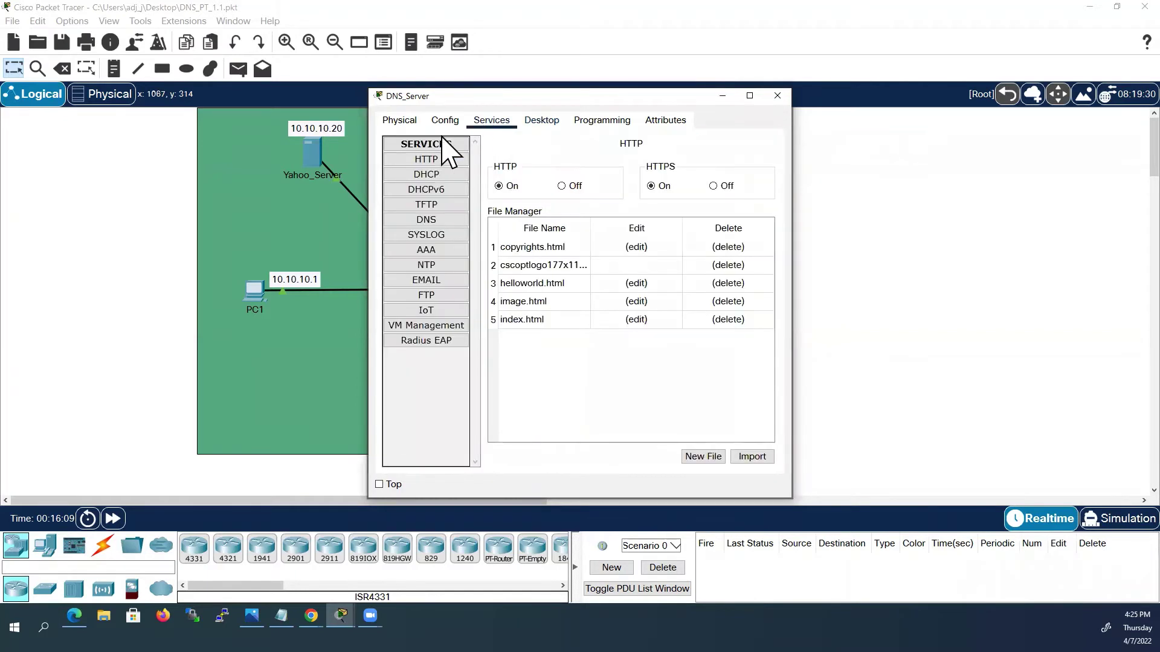
left_click(426, 224)
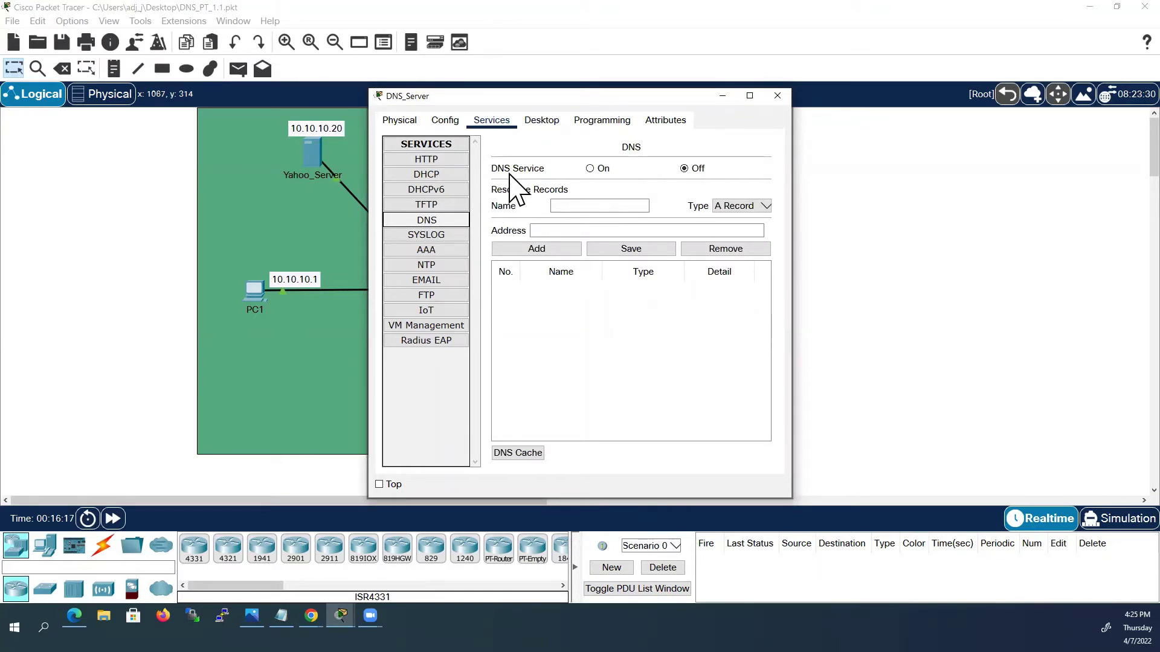
left_click(590, 169)
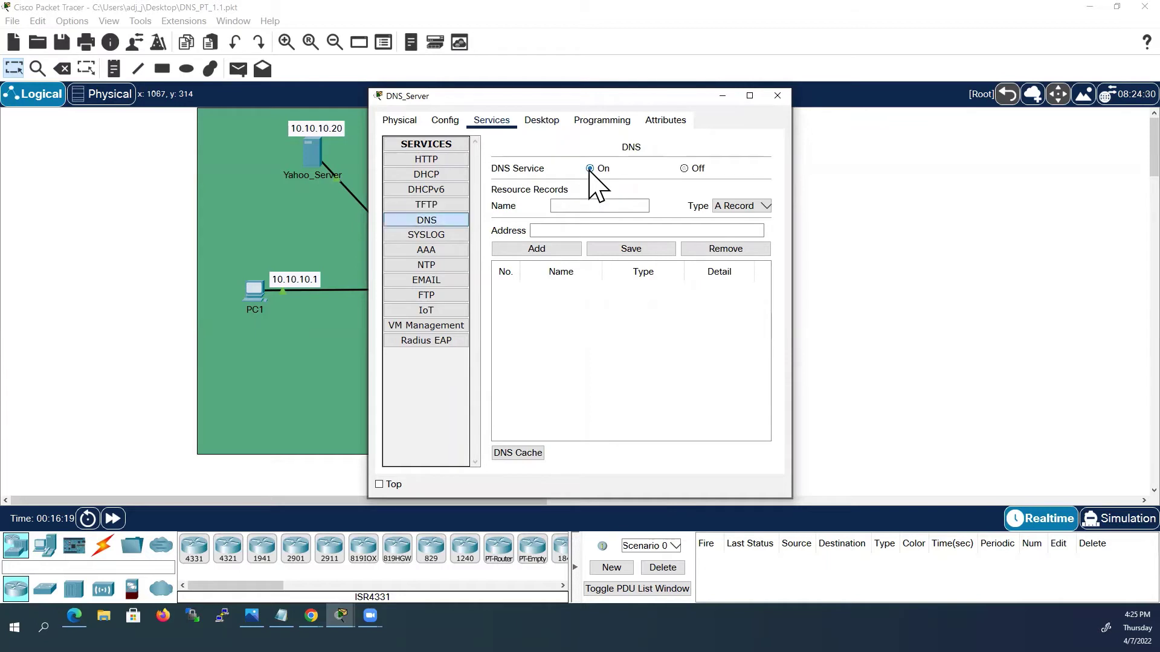
left_click(565, 207)
left_click_drag(610, 96, 901, 100)
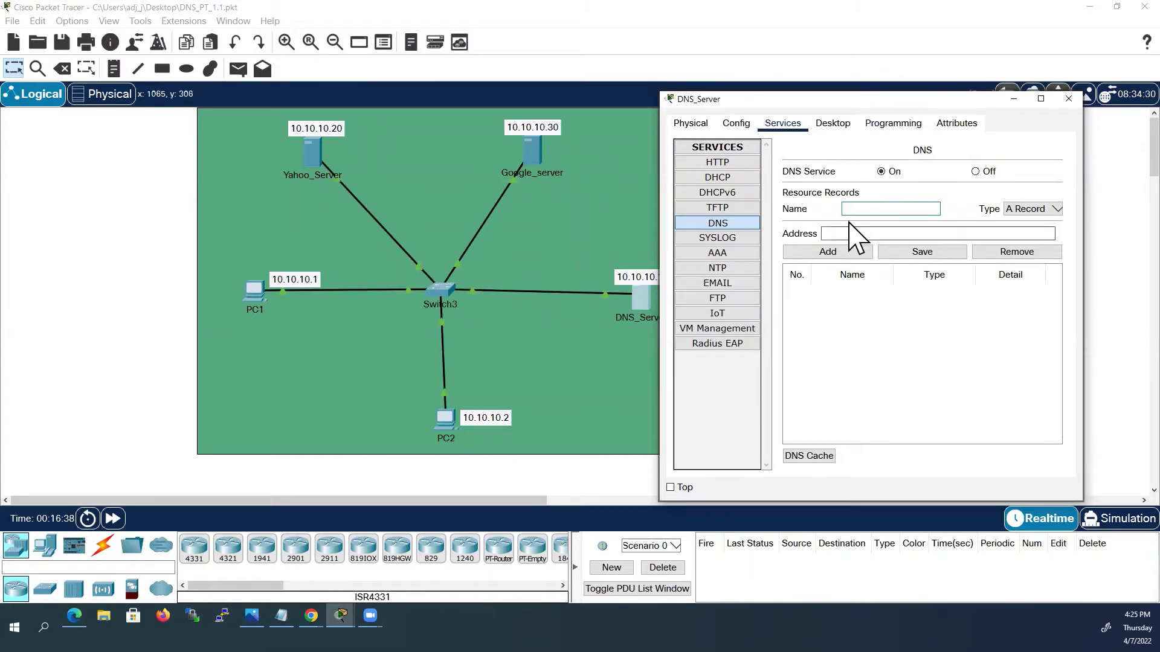
left_click_drag(849, 98, 728, 97)
left_click(725, 208)
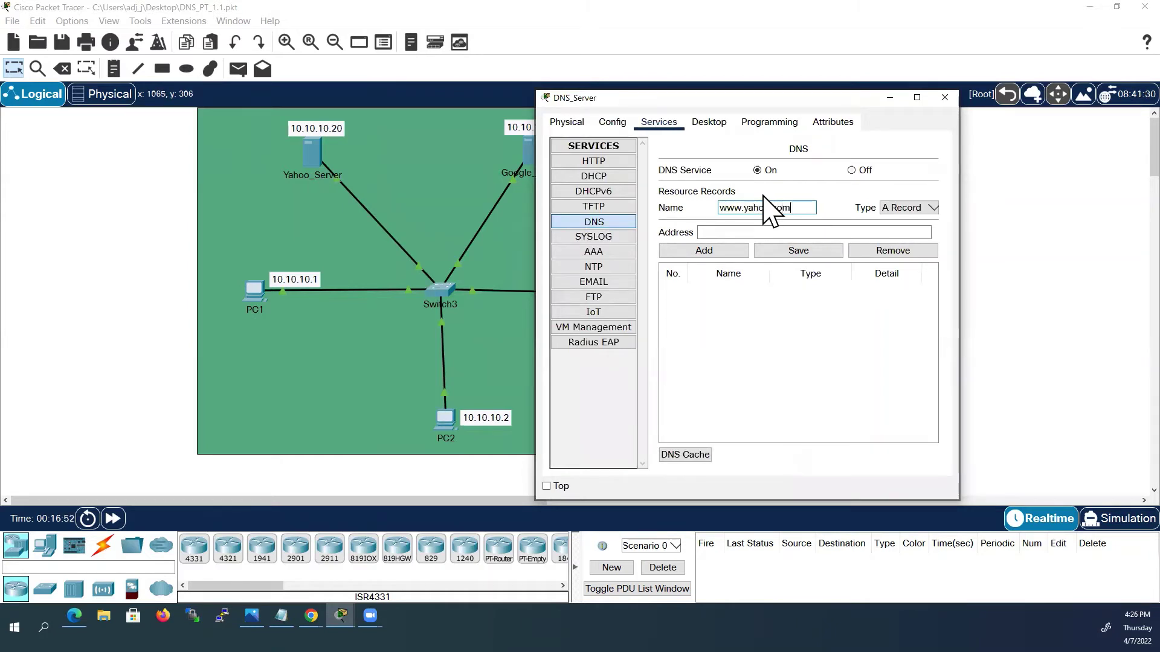
left_click(737, 233)
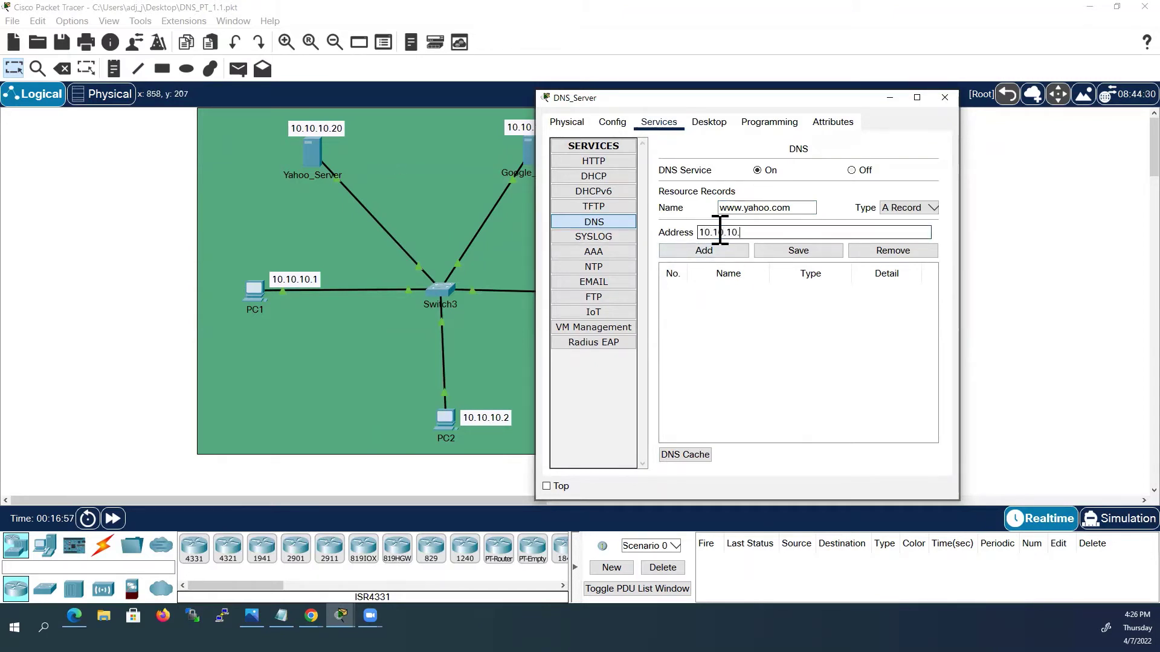
left_click(703, 266)
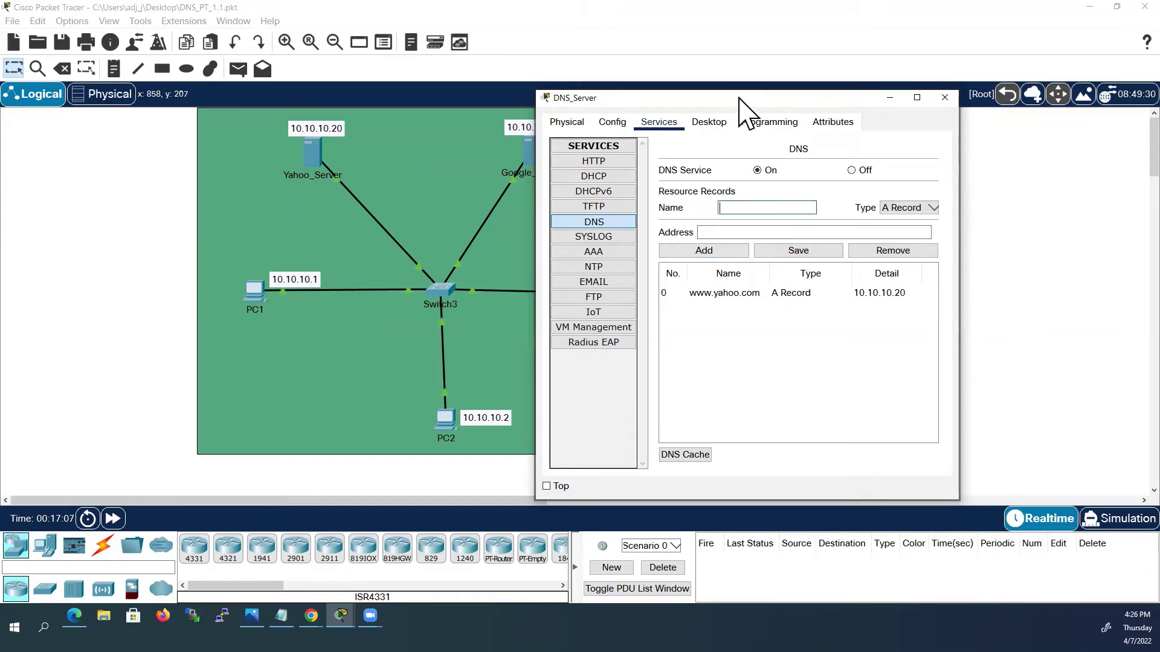
left_click_drag(738, 97, 800, 87)
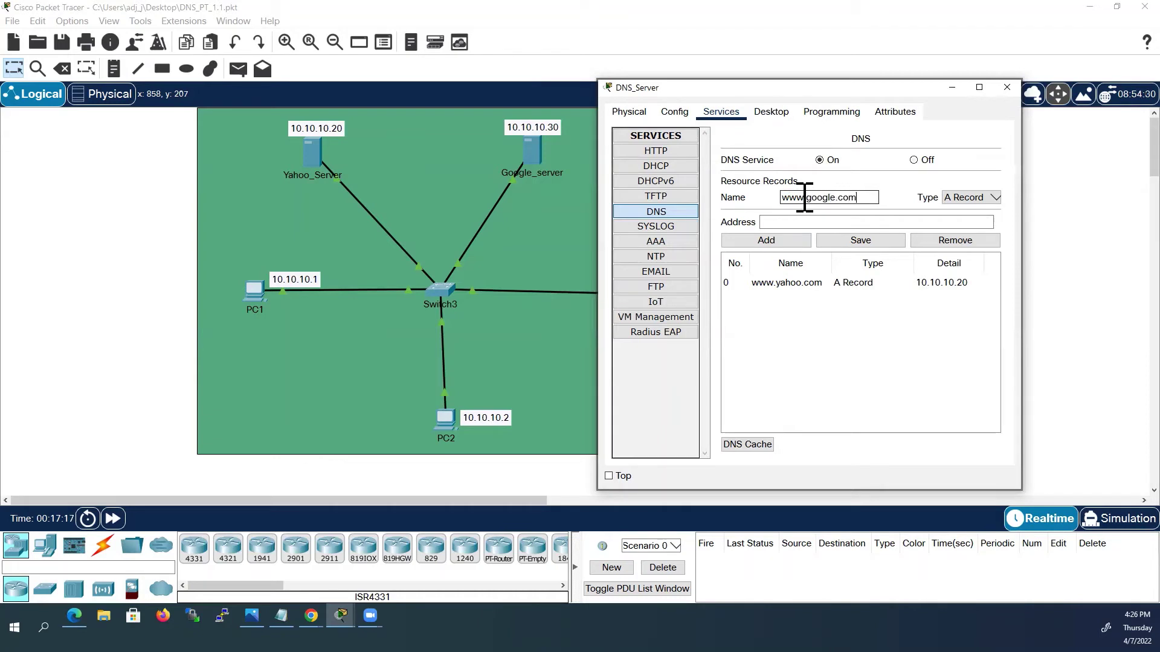
left_click(784, 224)
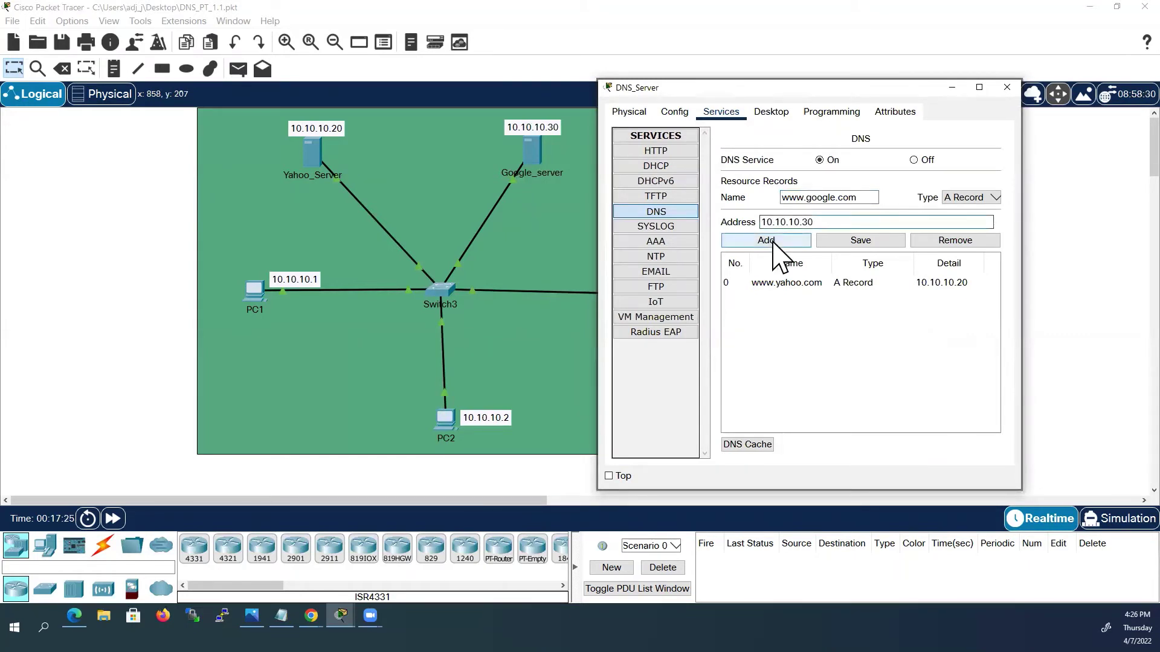
left_click(773, 241)
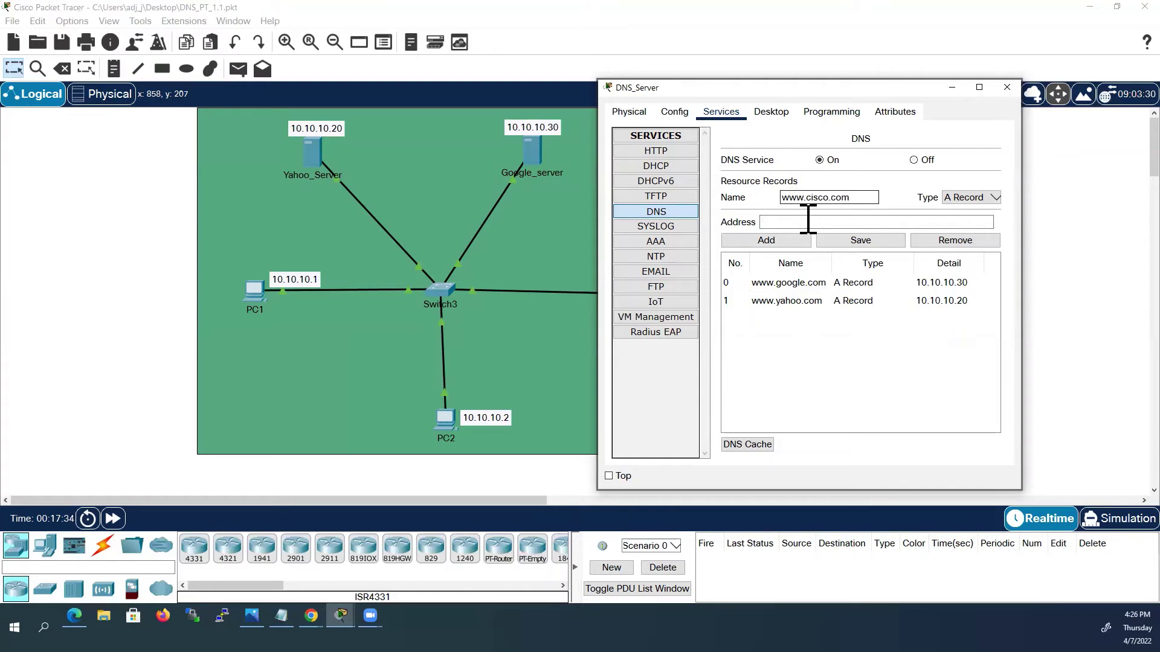
left_click(806, 221)
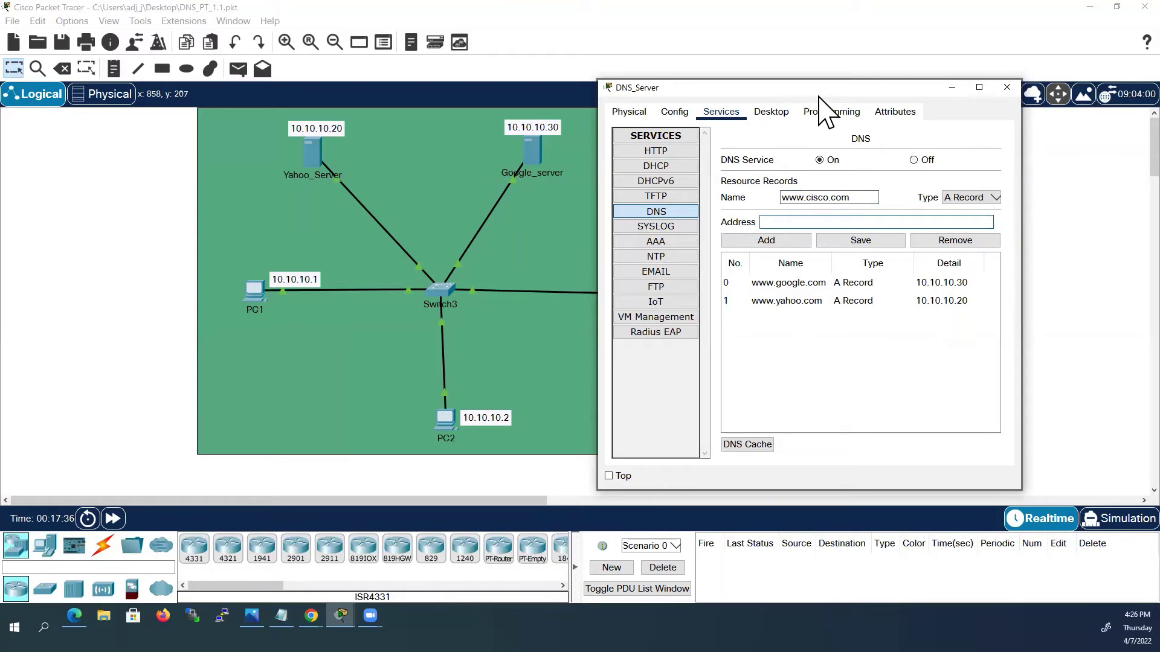
left_click_drag(820, 96, 842, 100)
left_click(827, 223)
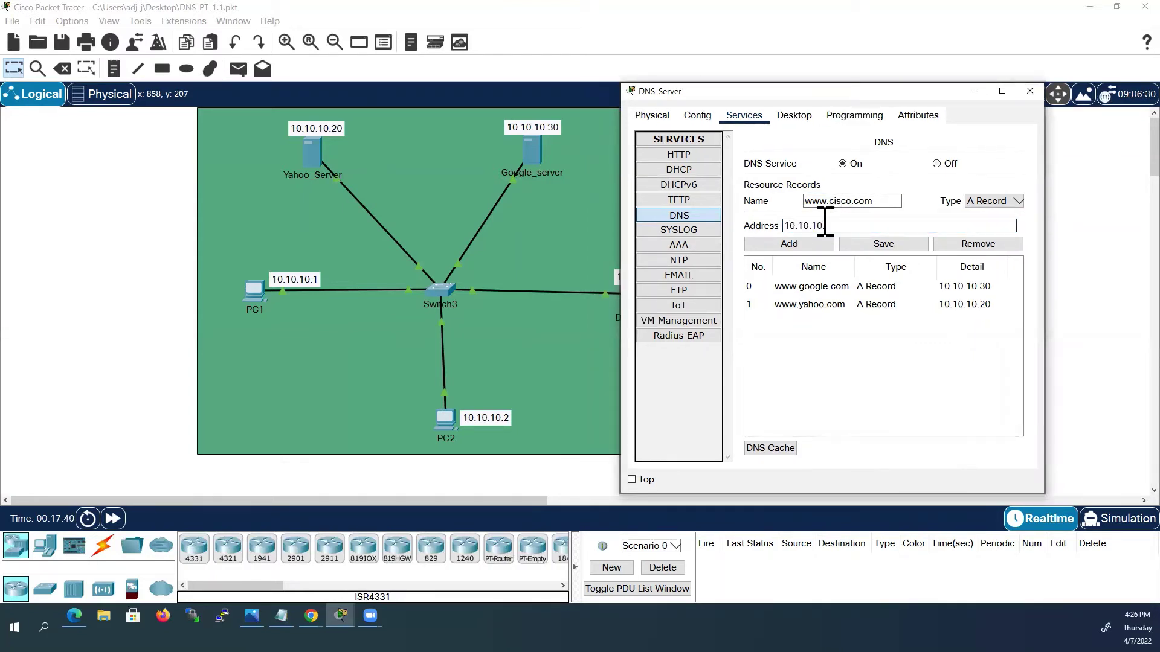
left_click(785, 263)
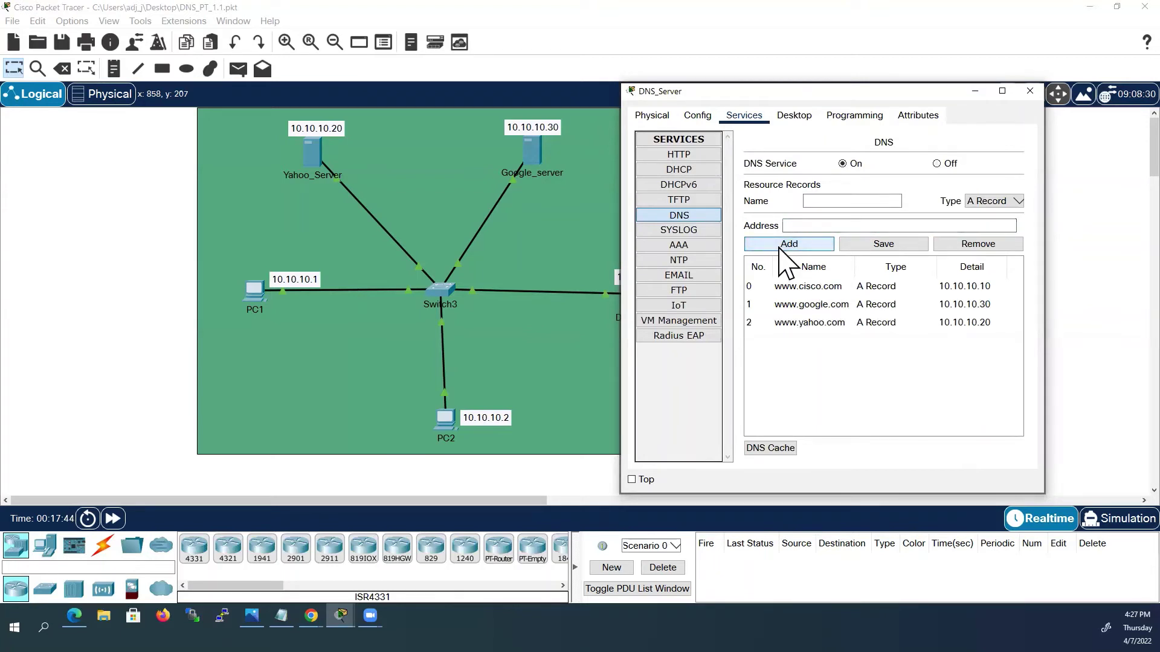
left_click(1028, 92)
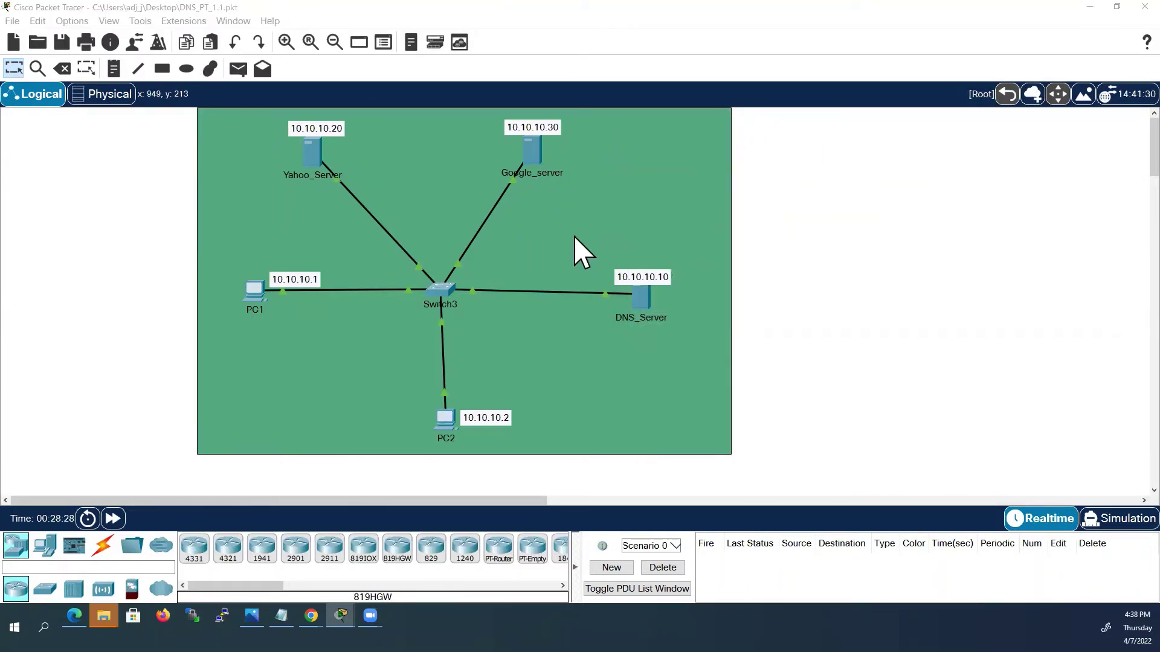
Edit Yahoo_Server's index.html: green font, Yahoo heading and welcome line, links removed.
left_click(314, 159)
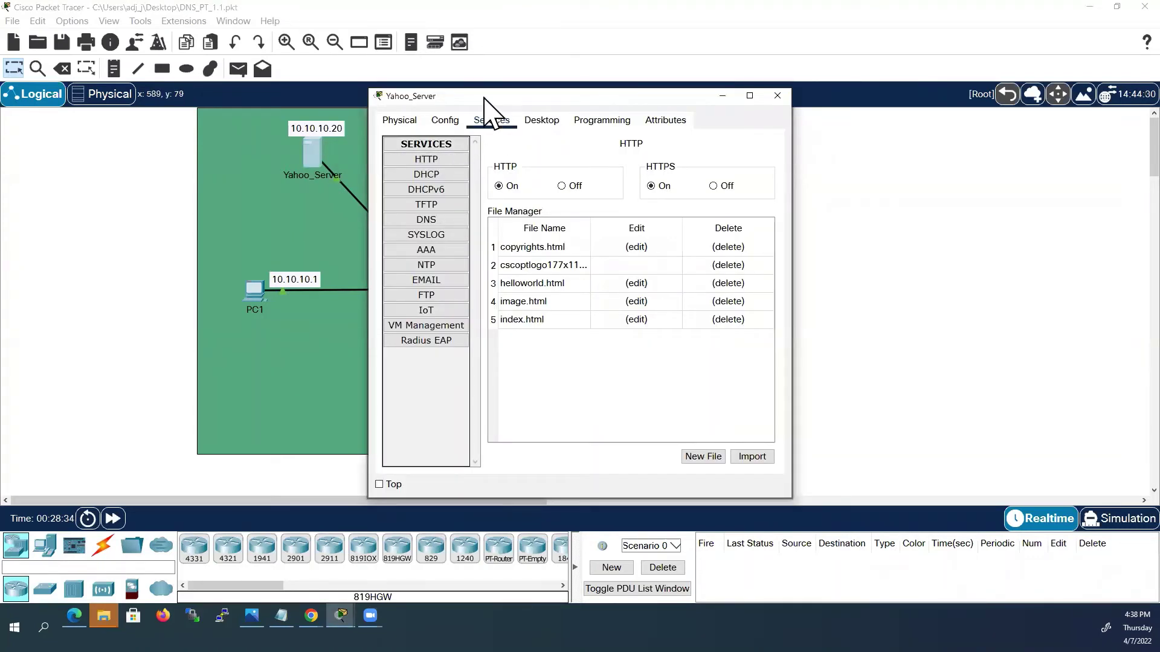
left_click_drag(483, 97, 408, 92)
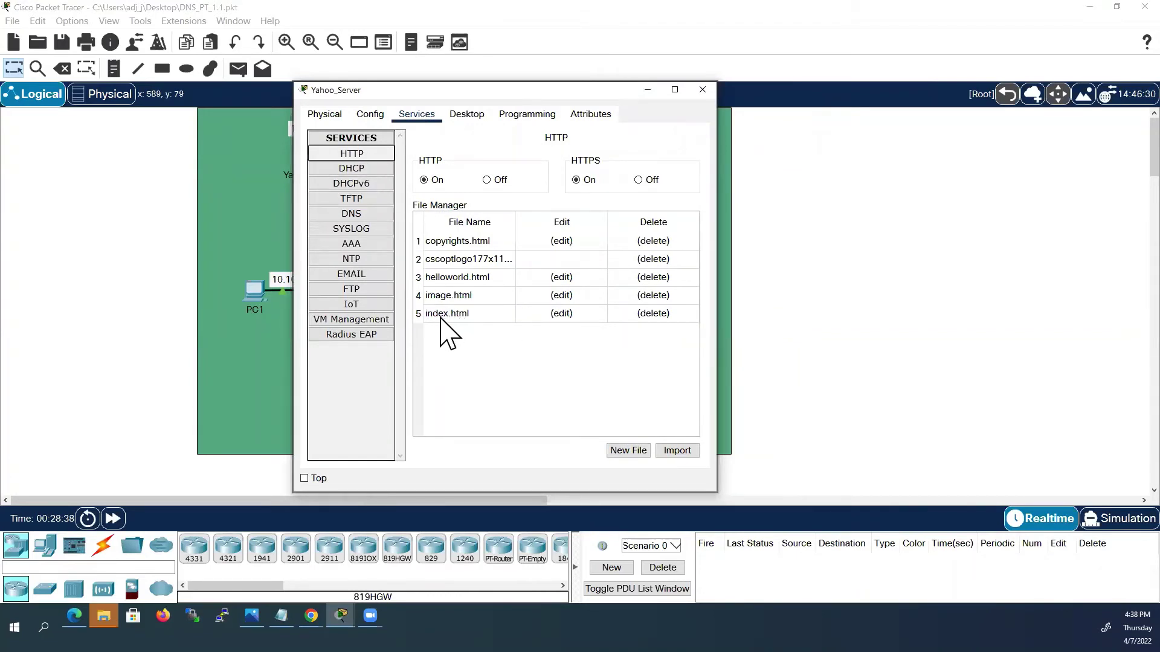
left_click(562, 313)
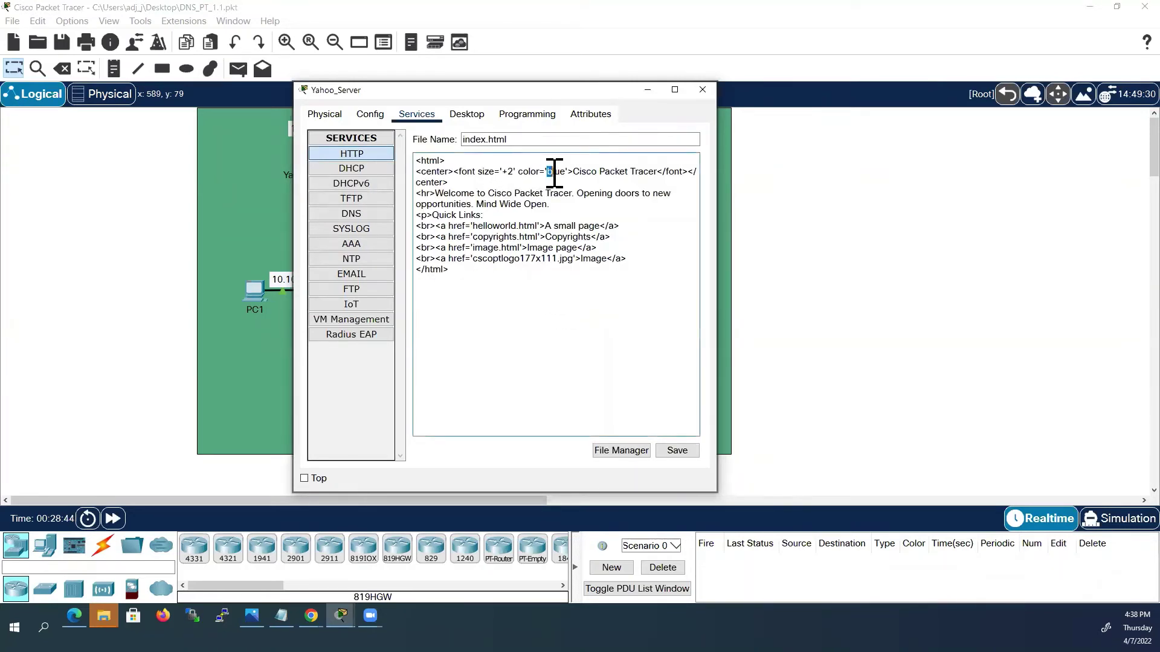
left_click_drag(546, 174, 566, 174)
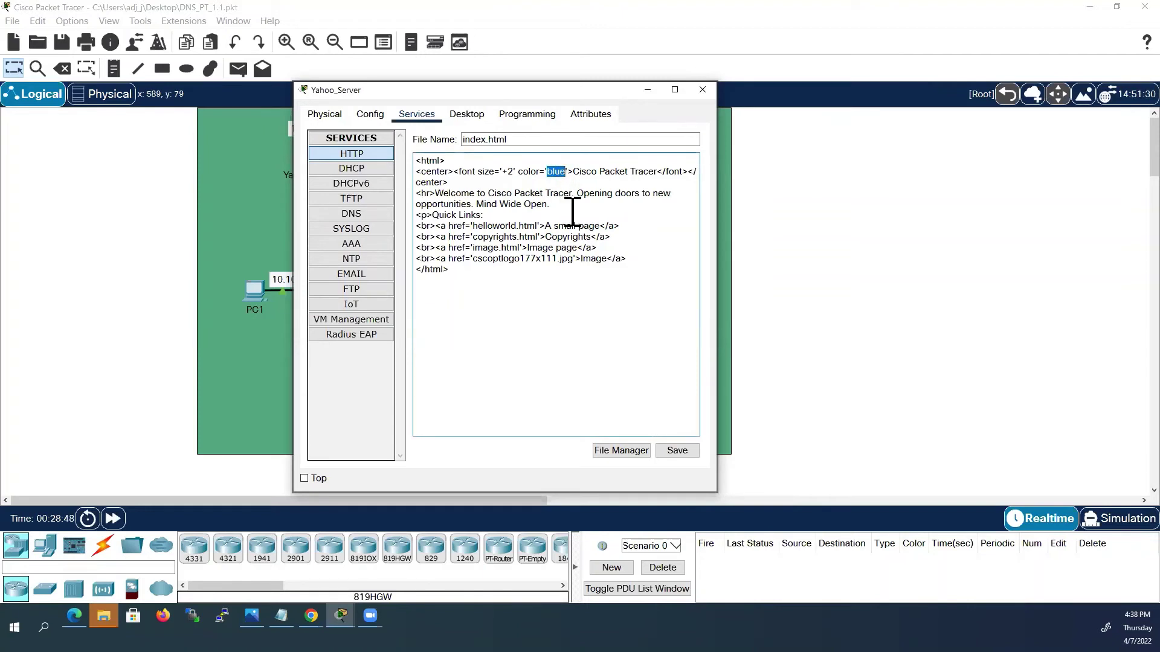
type("green")
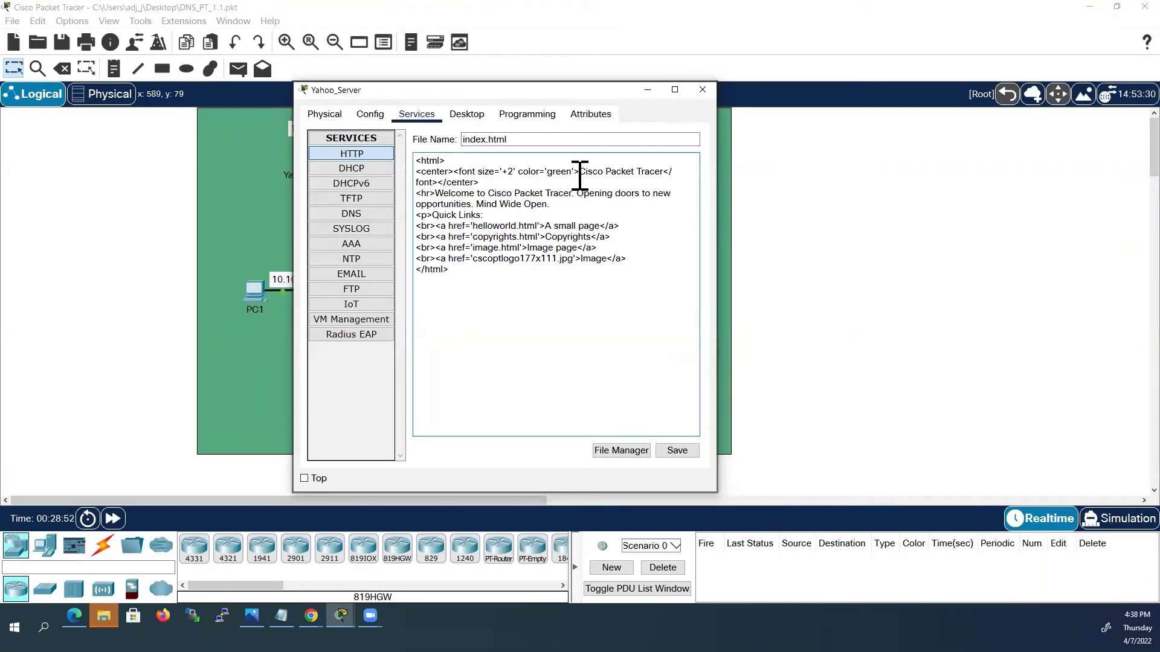
left_click_drag(579, 172, 666, 176)
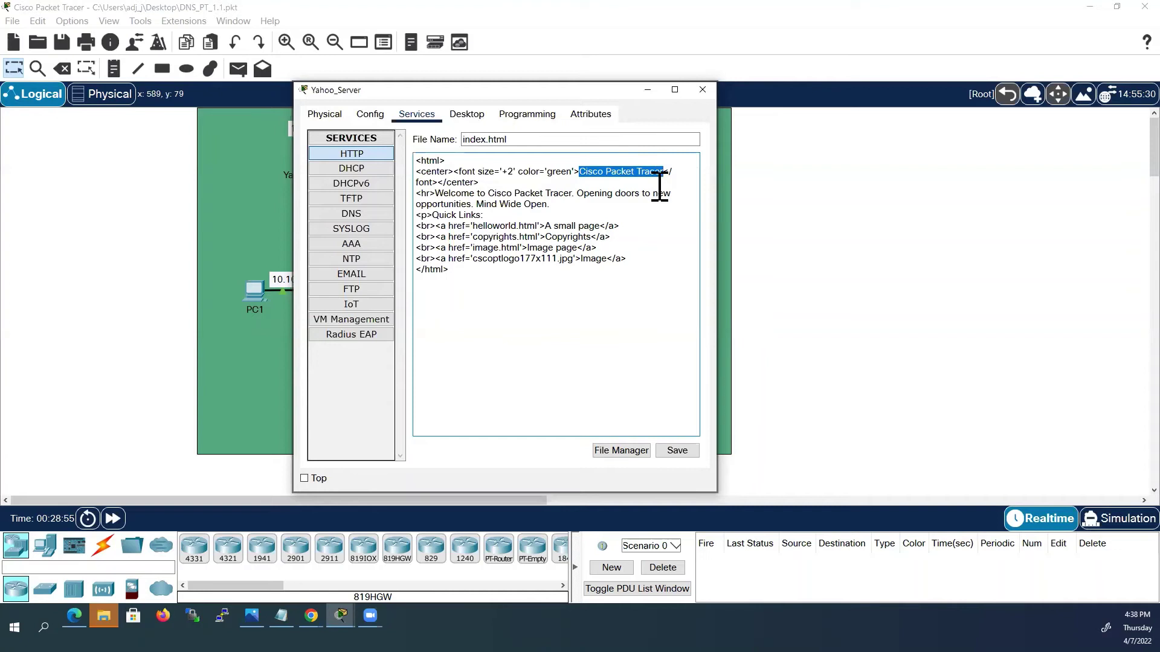
type("Yahoo")
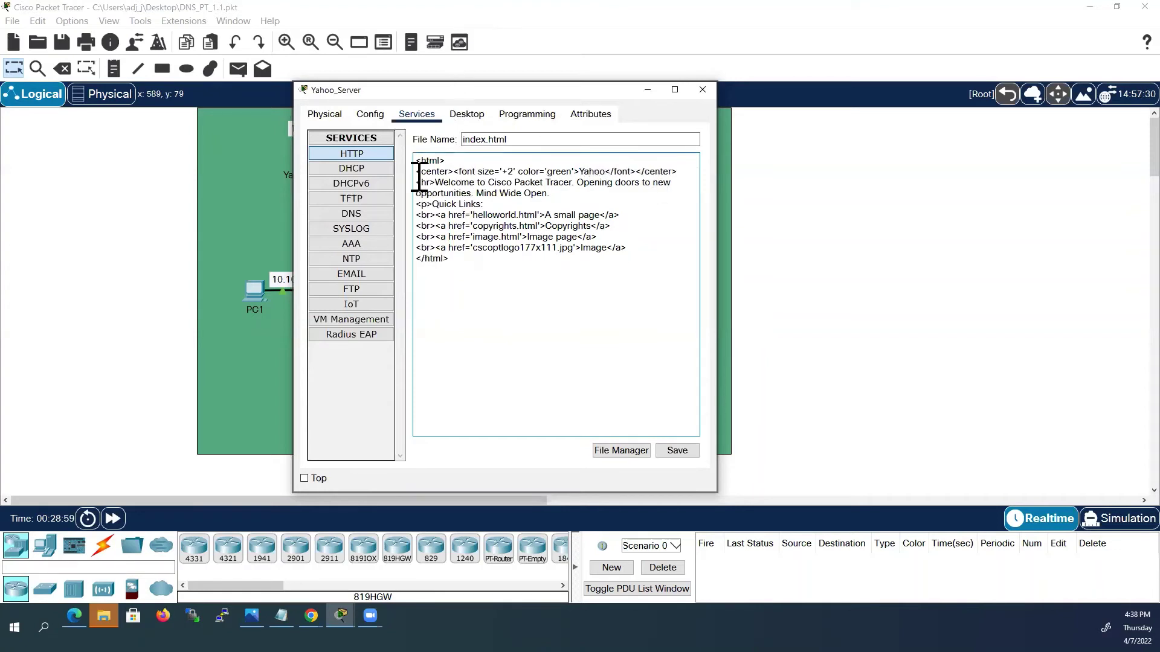
left_click_drag(488, 182, 569, 180)
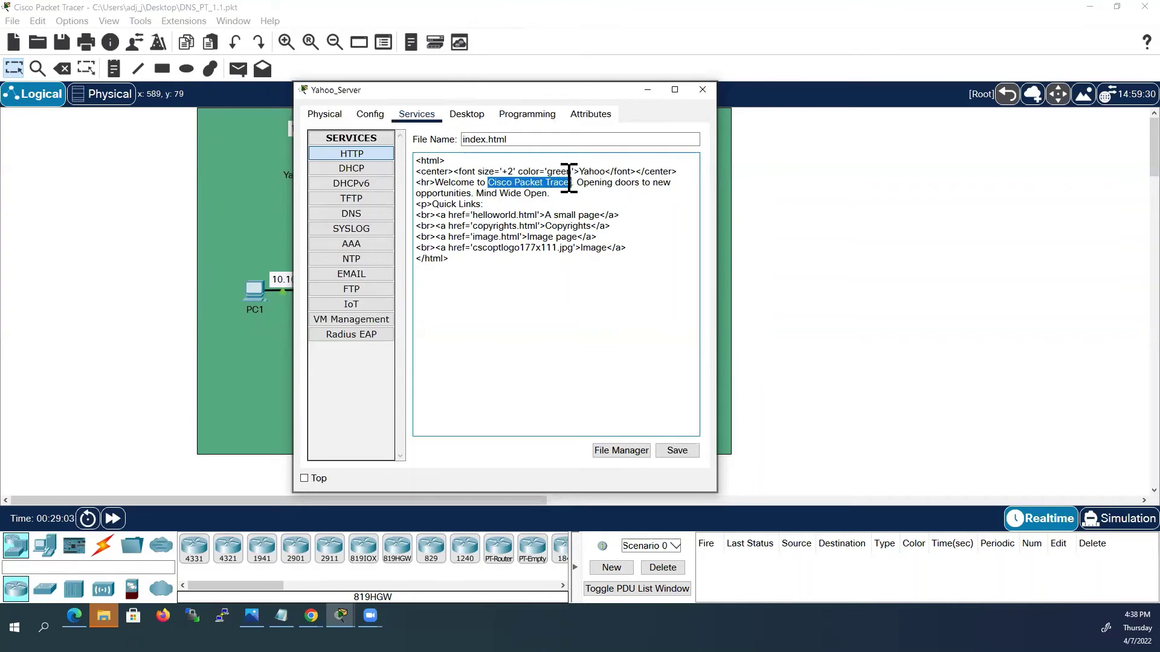
type("Yahoo")
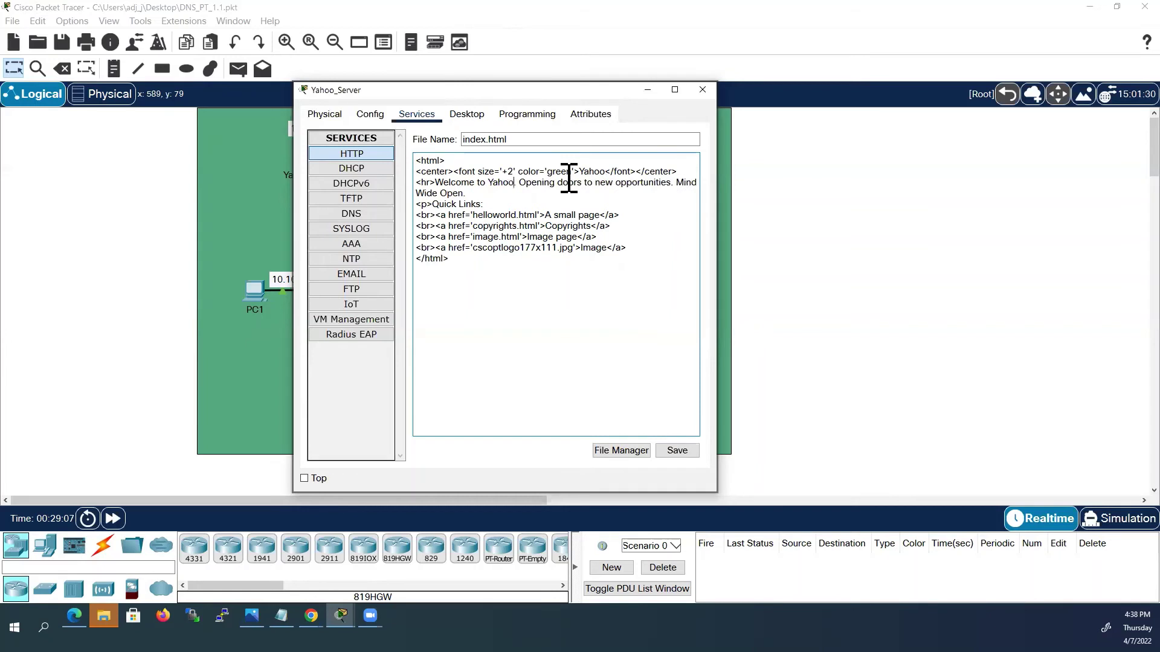
left_click_drag(518, 182, 628, 247)
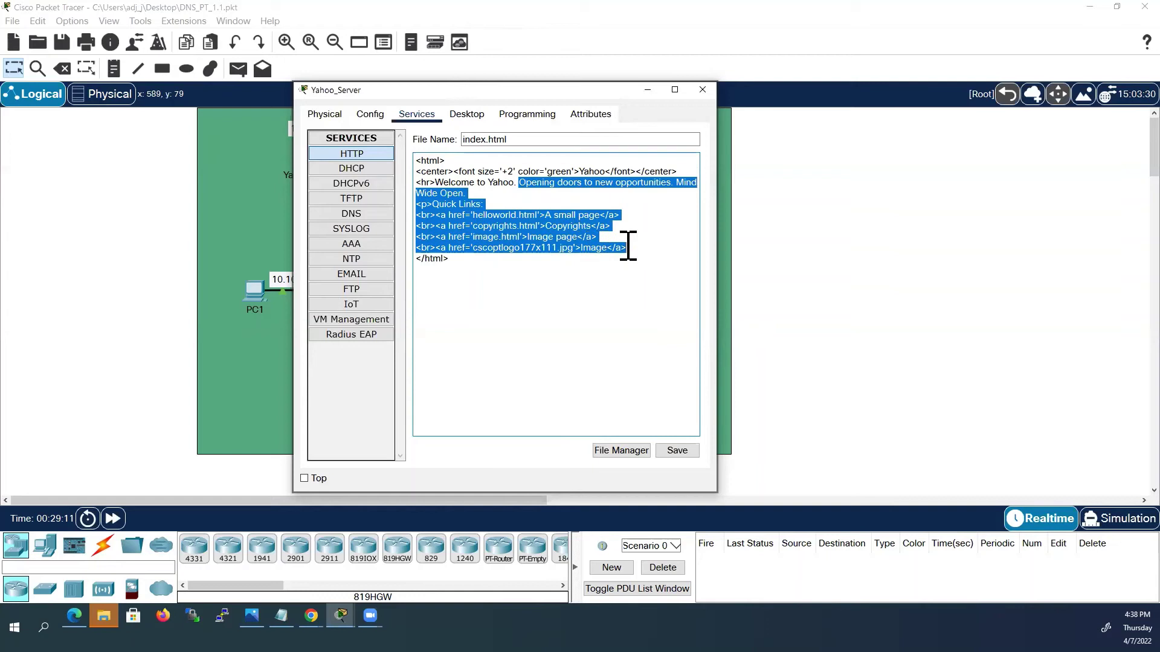
key("Delete")
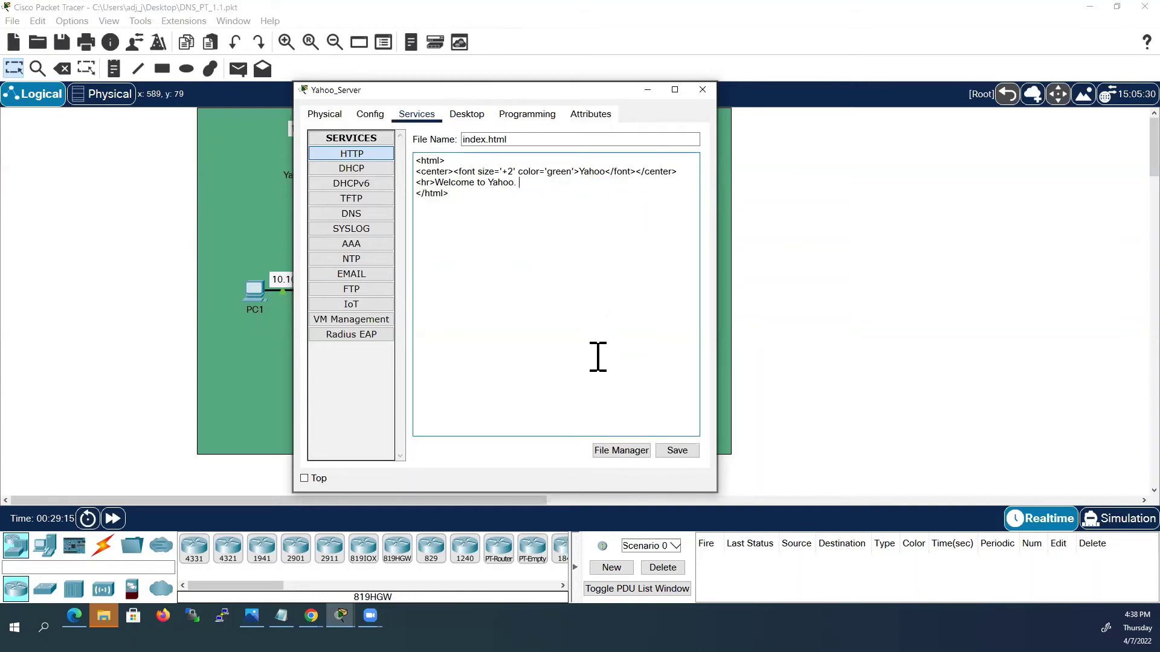
Save the page over the existing index.html and close Yahoo_Server.
left_click(677, 451)
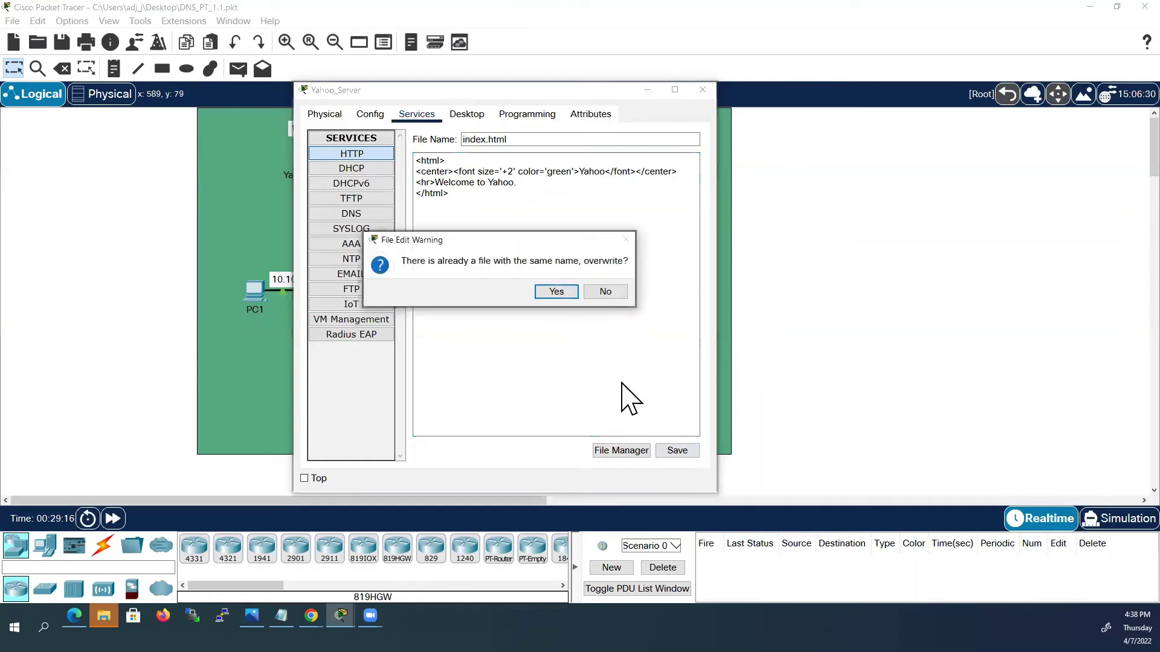
left_click(559, 292)
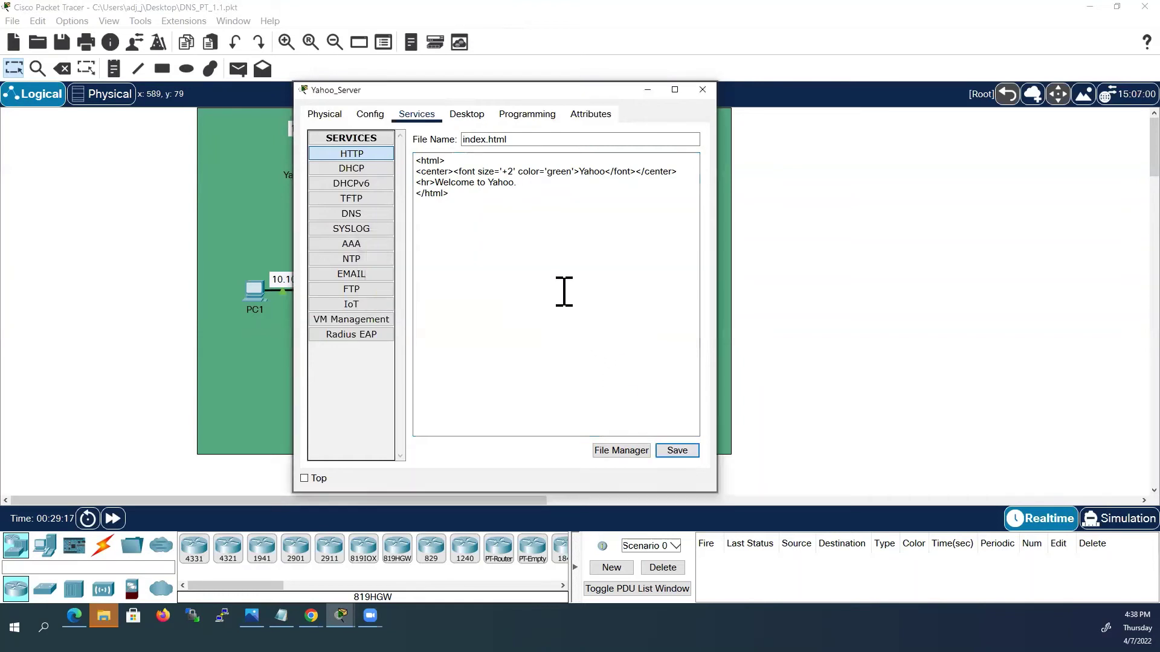
left_click(703, 90)
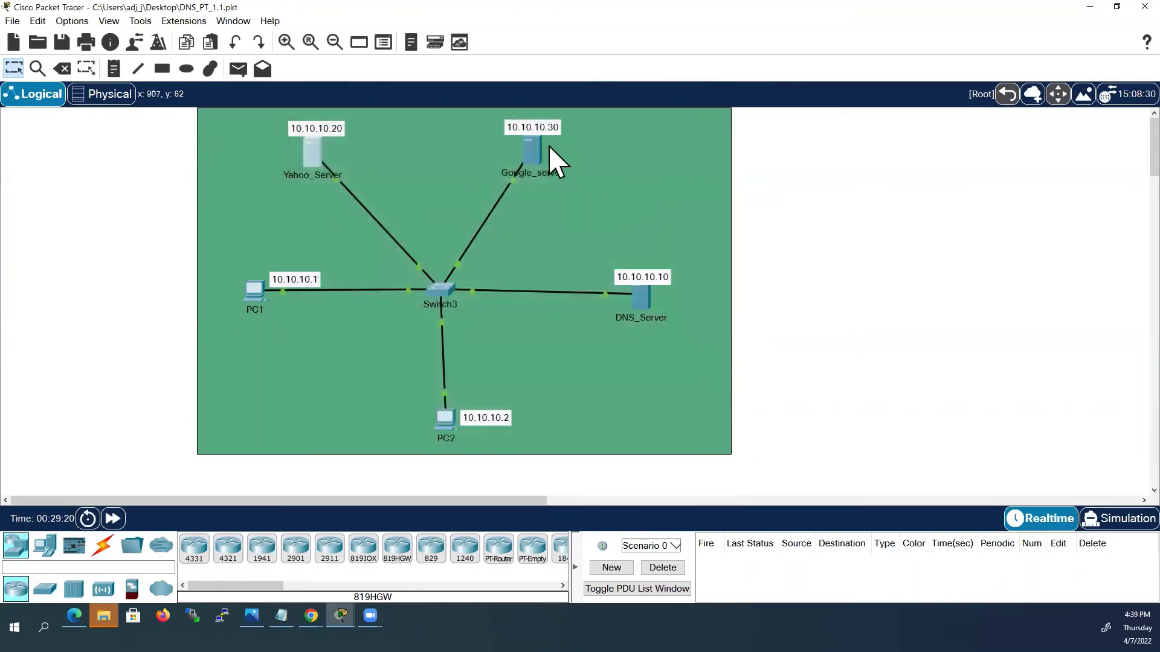
In Google_server's index.html, make the heading red and change it to 'Google'.
left_click(535, 156)
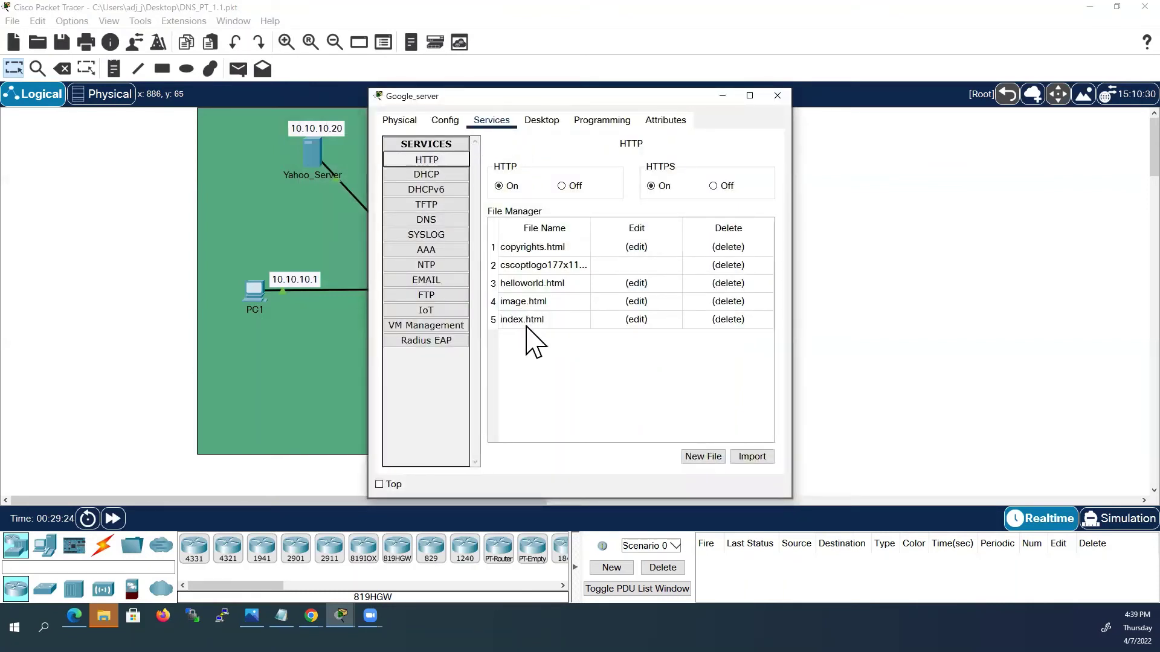
left_click(636, 320)
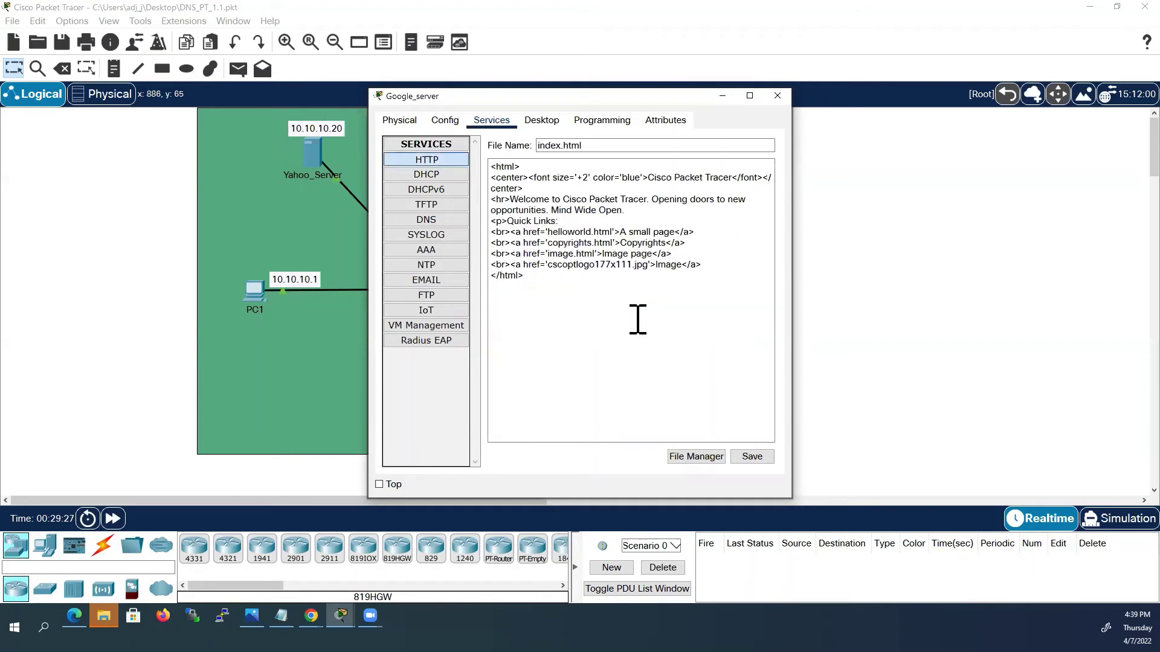
double_click(626, 176)
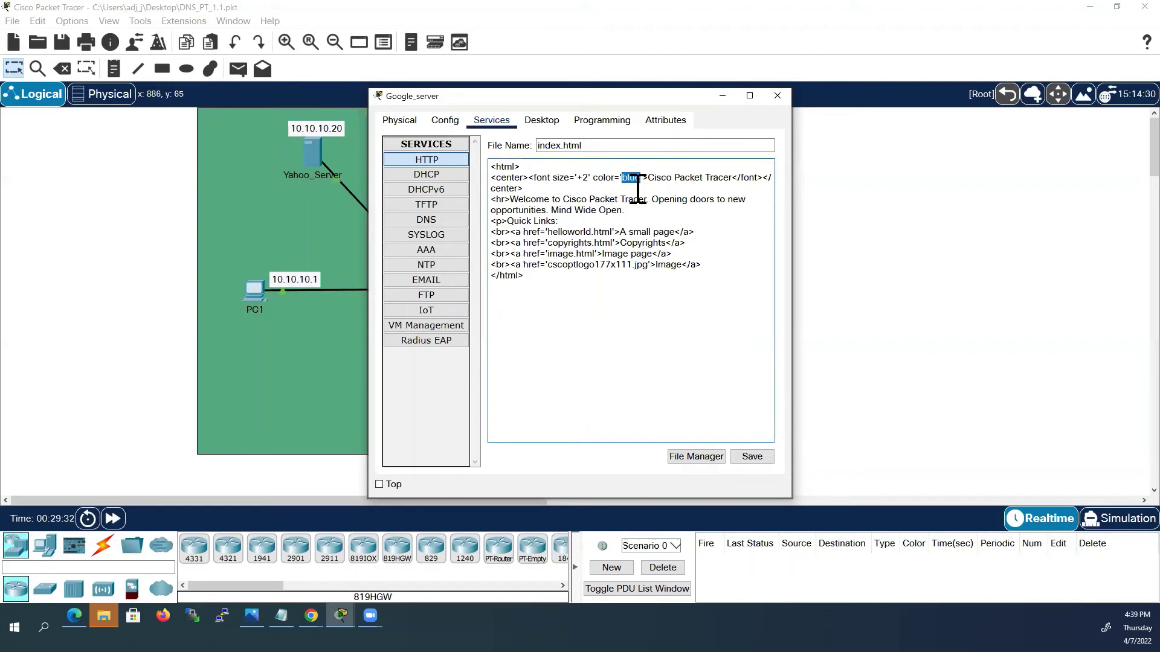
type("red")
left_click_drag(645, 177, 727, 177)
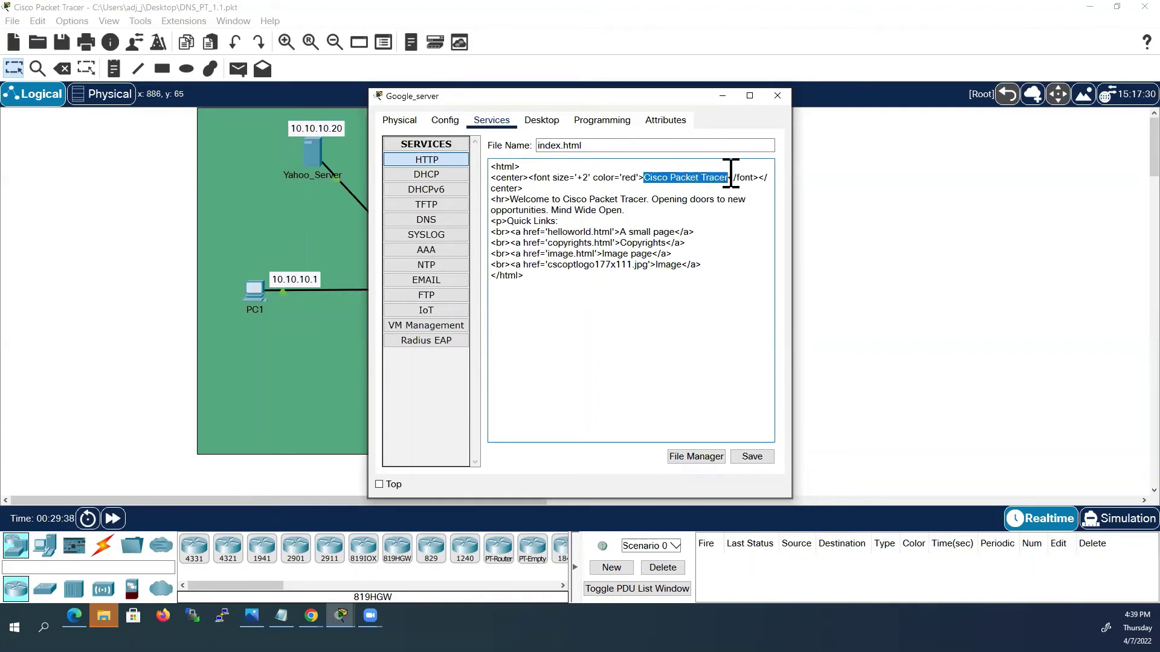
type("Googl")
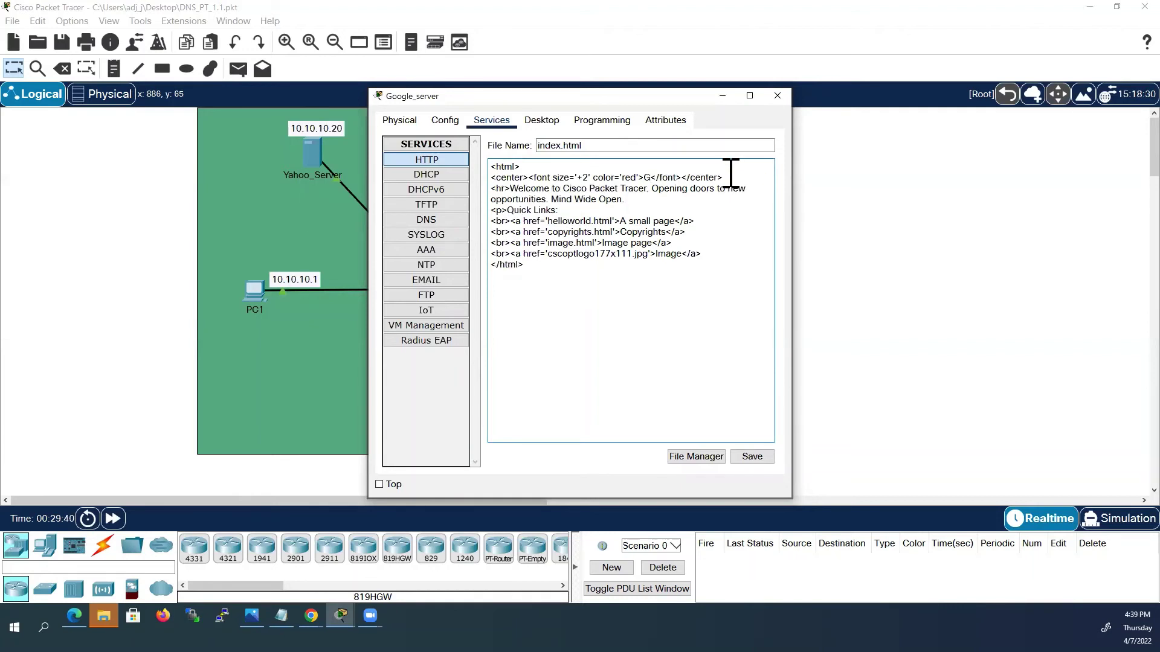
type("e")
Change the welcome line to Google, delete the leftover links, and save over the original.
left_click_drag(563, 188, 642, 191)
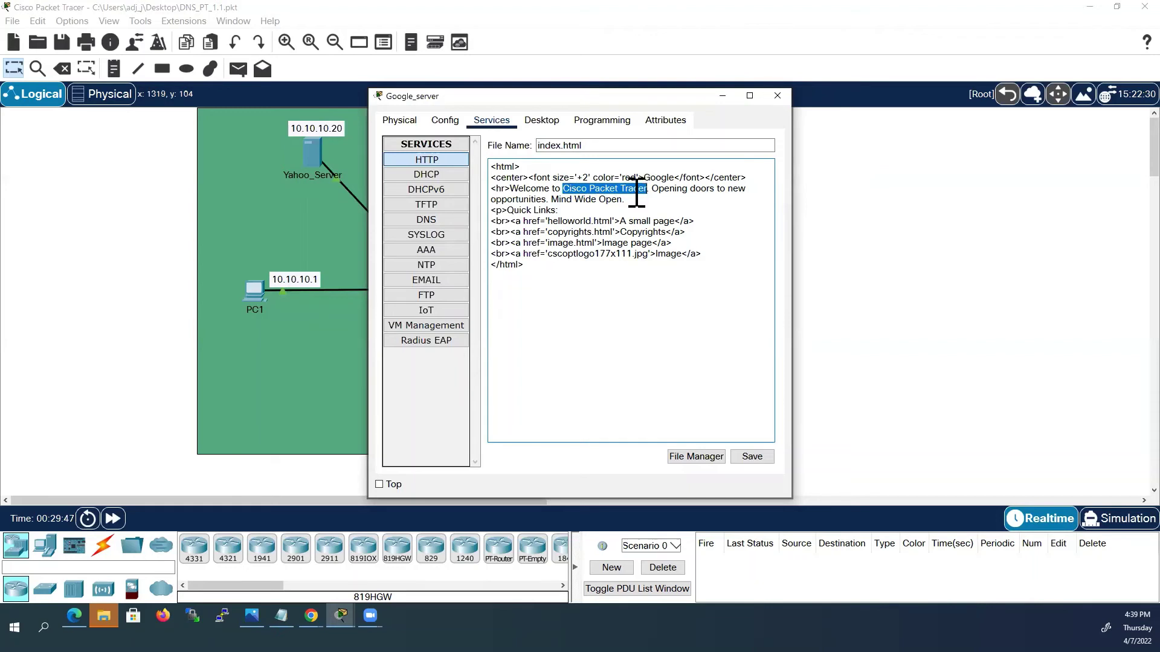
type("Googl")
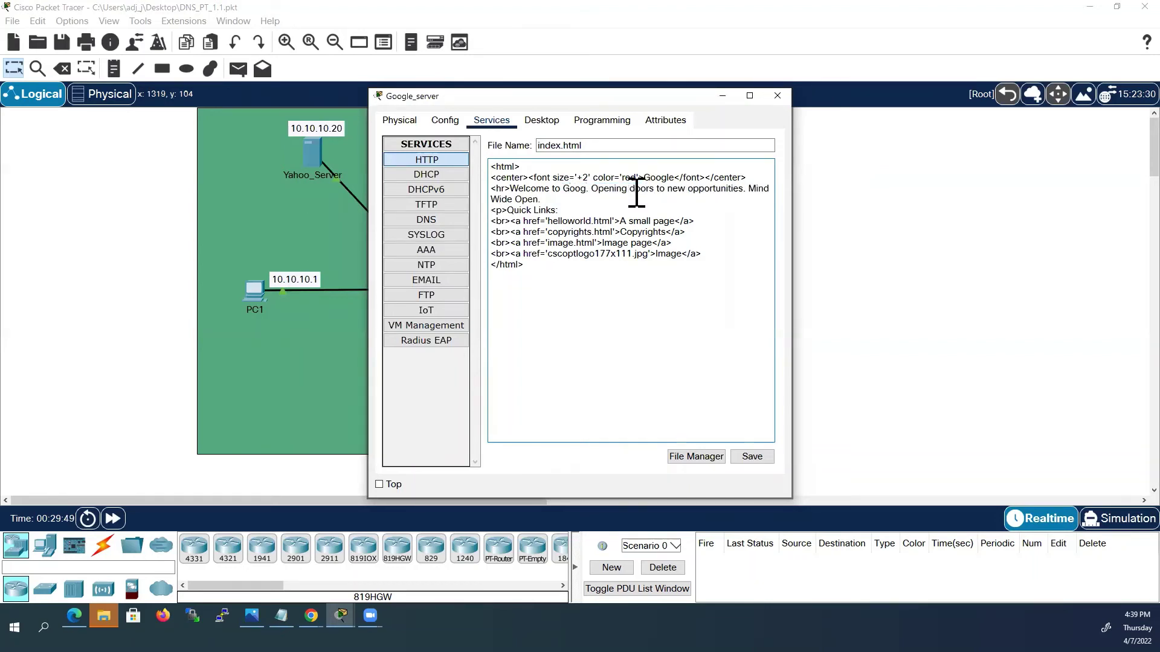
type("e")
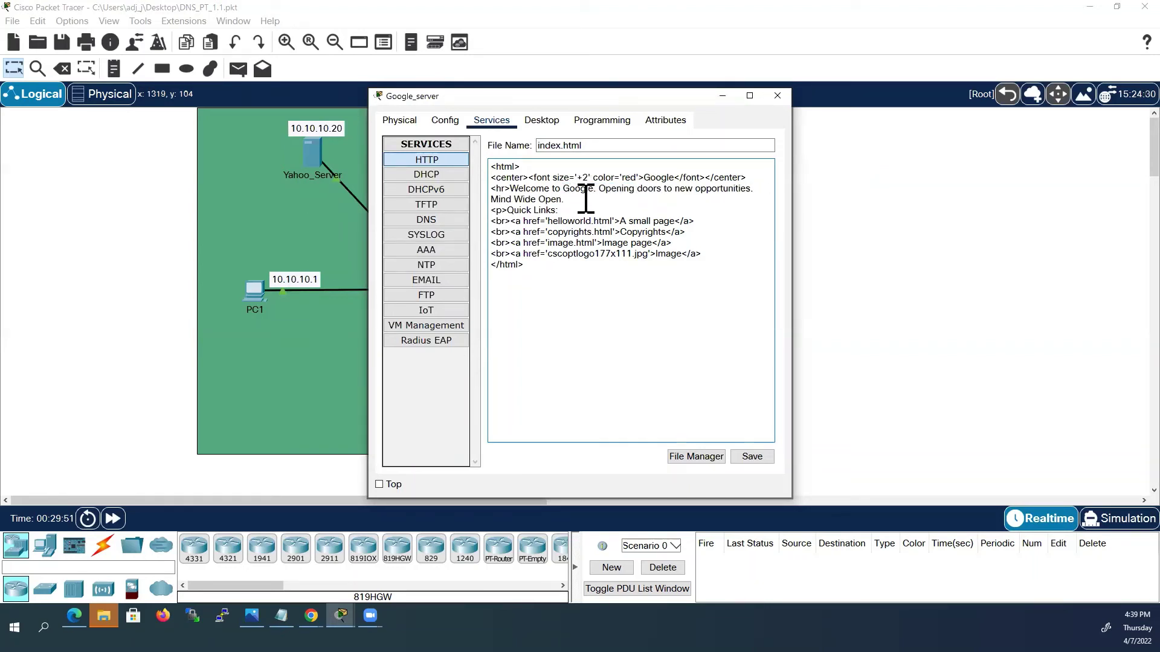
left_click_drag(600, 188, 701, 255)
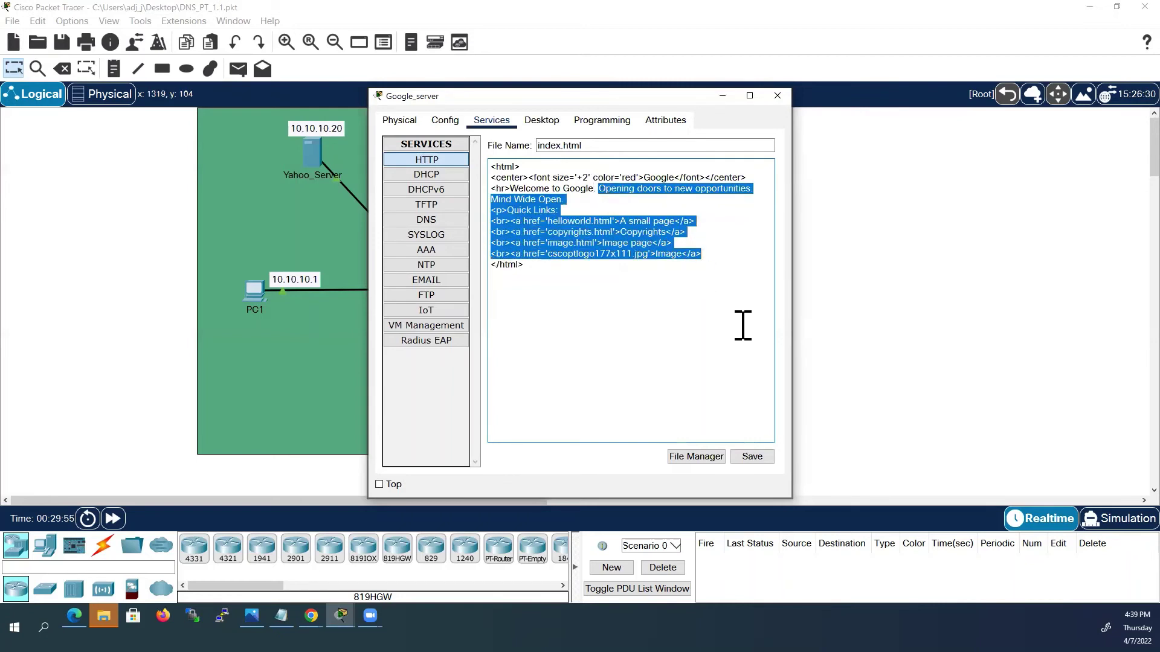
key("BackSpace")
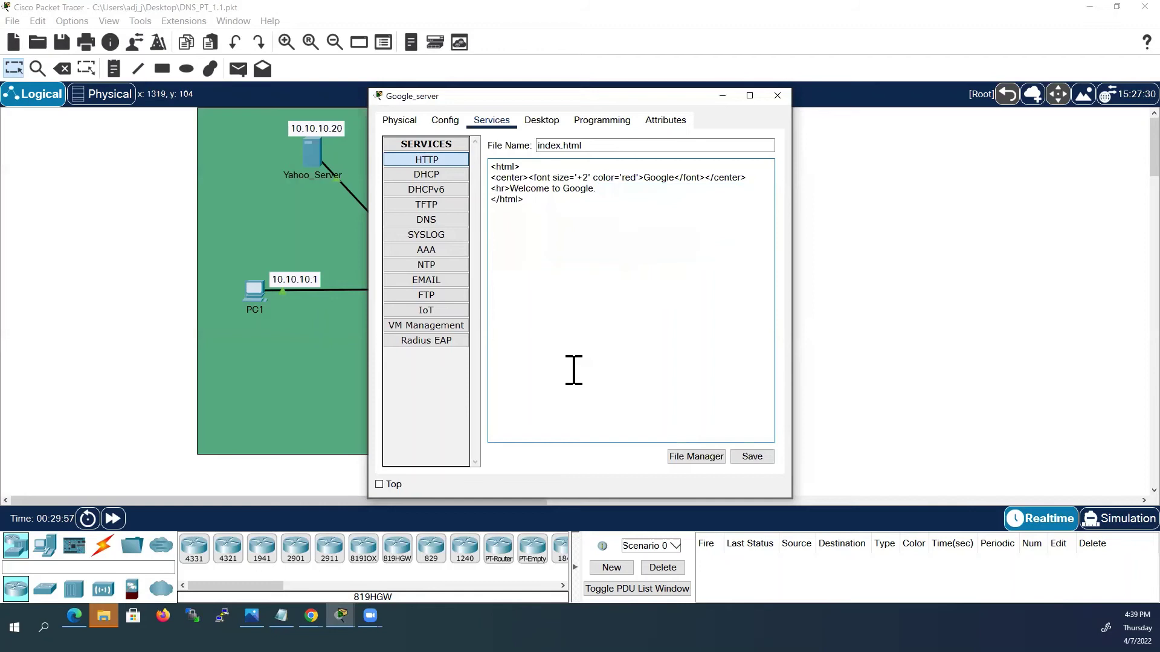
left_click(751, 458)
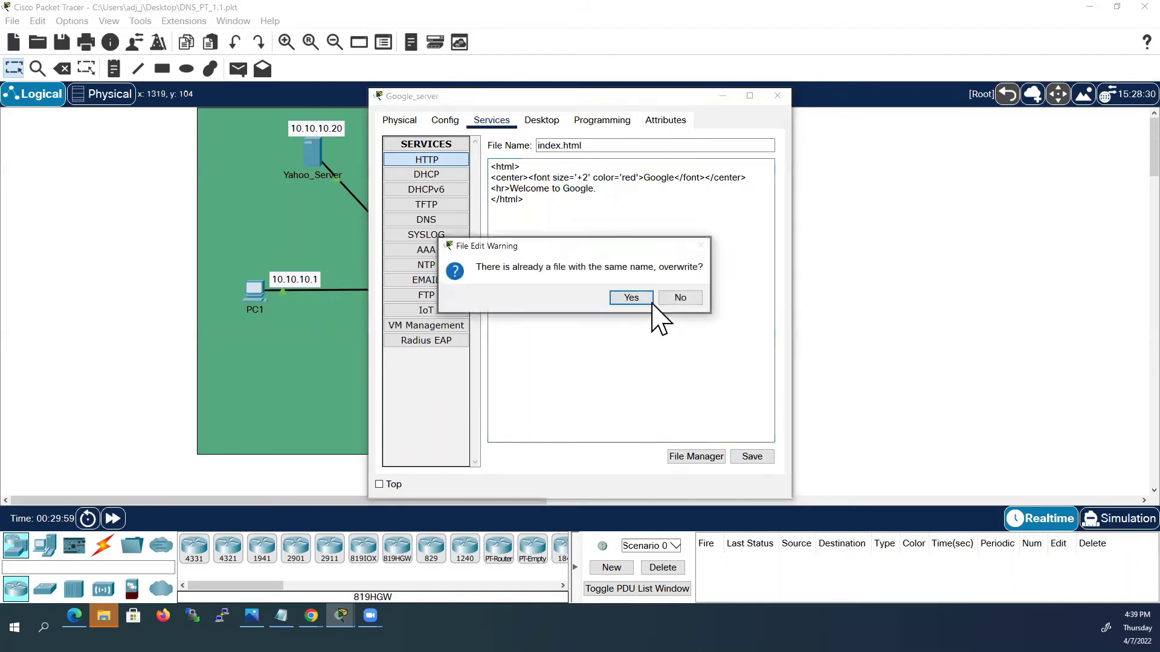
left_click(640, 297)
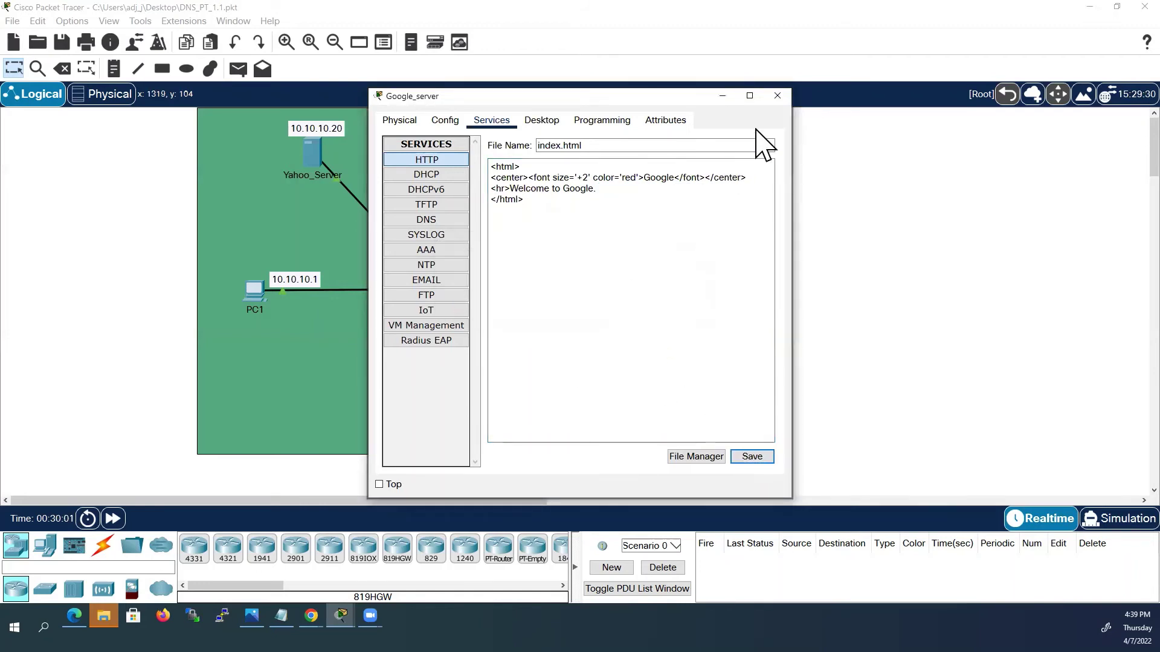
Close Google_server and re-save DNS_Server's index.html over the existing file.
left_click(777, 96)
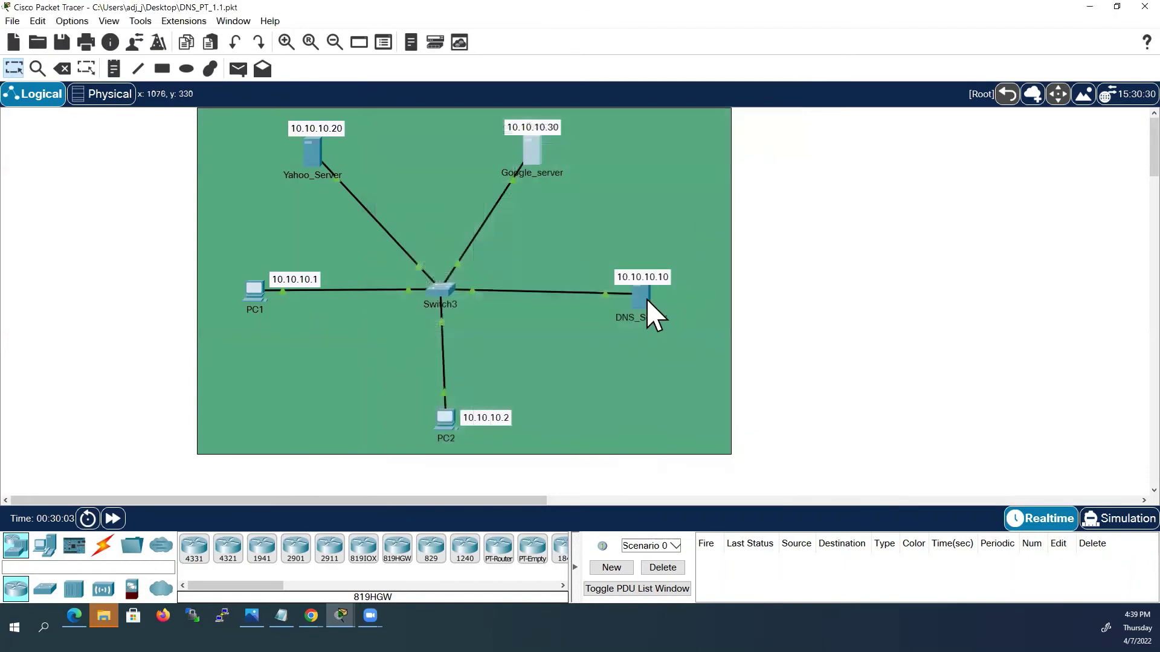
left_click(644, 301)
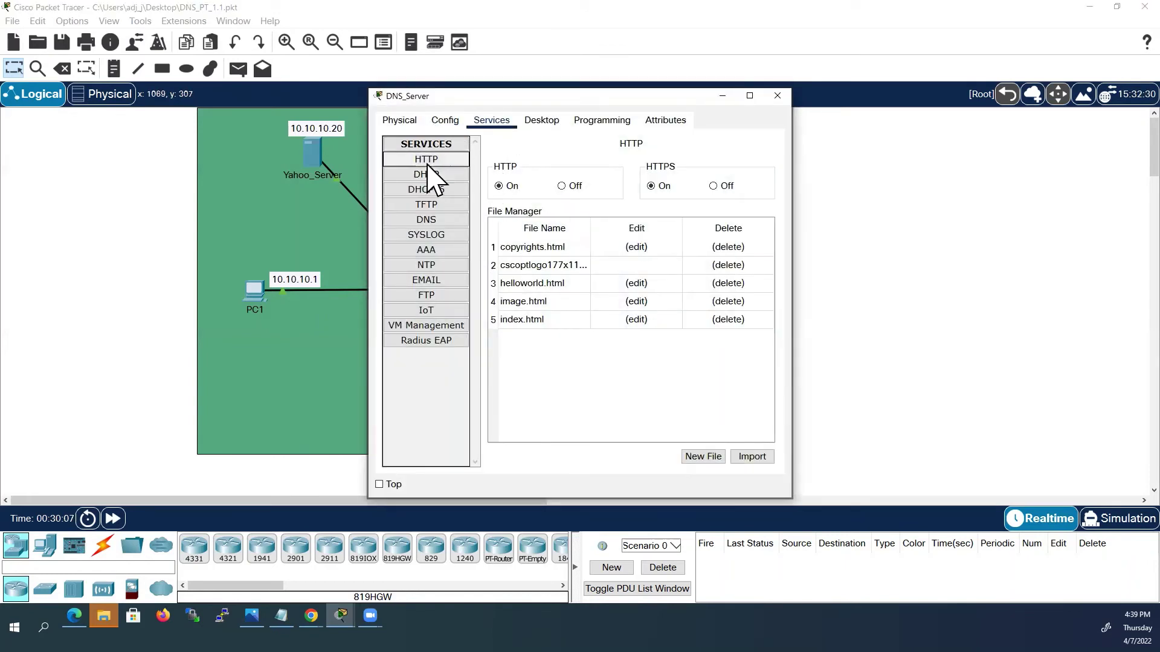
left_click(636, 319)
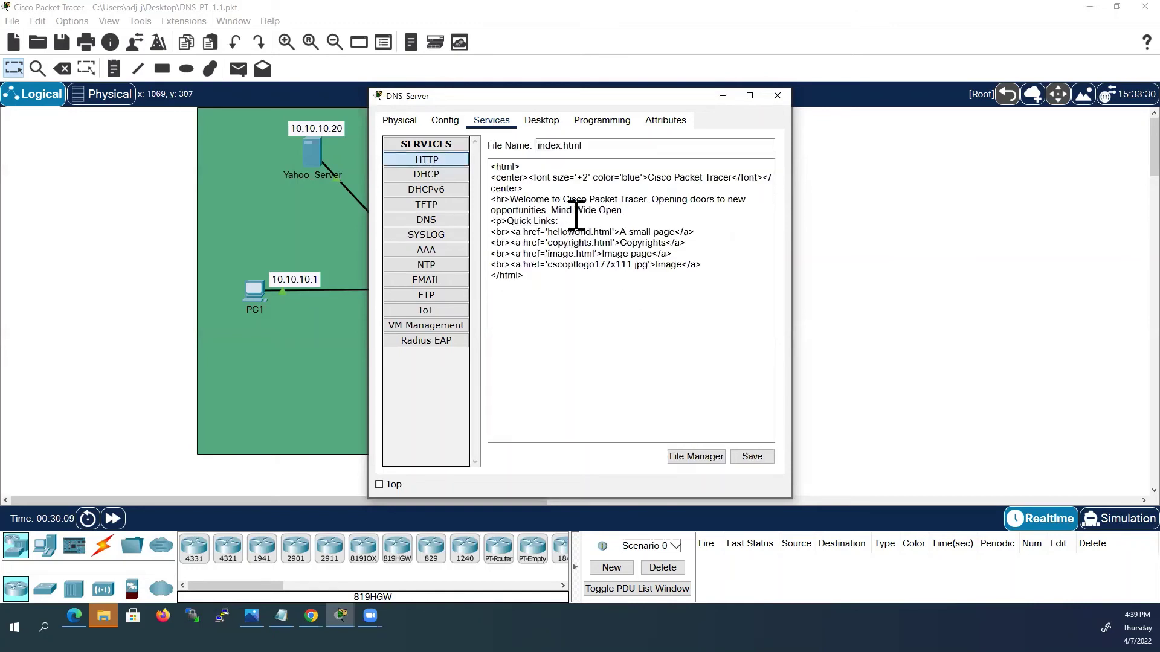
left_click(679, 179)
left_click_drag(679, 178, 733, 178)
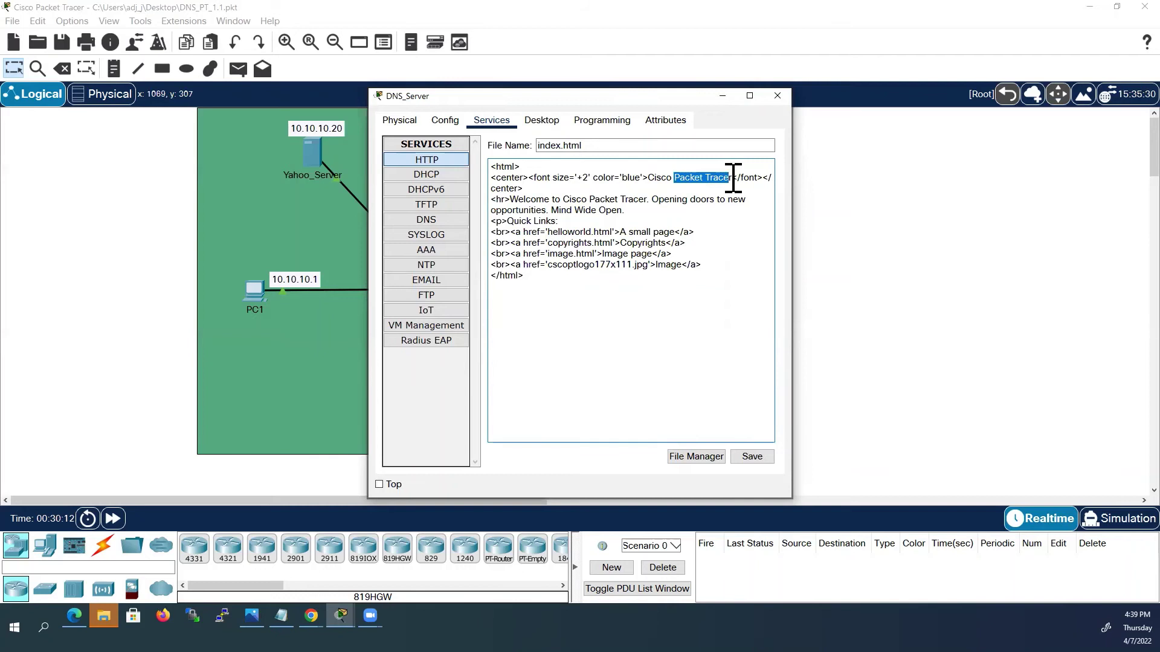
left_click(651, 193)
left_click(746, 457)
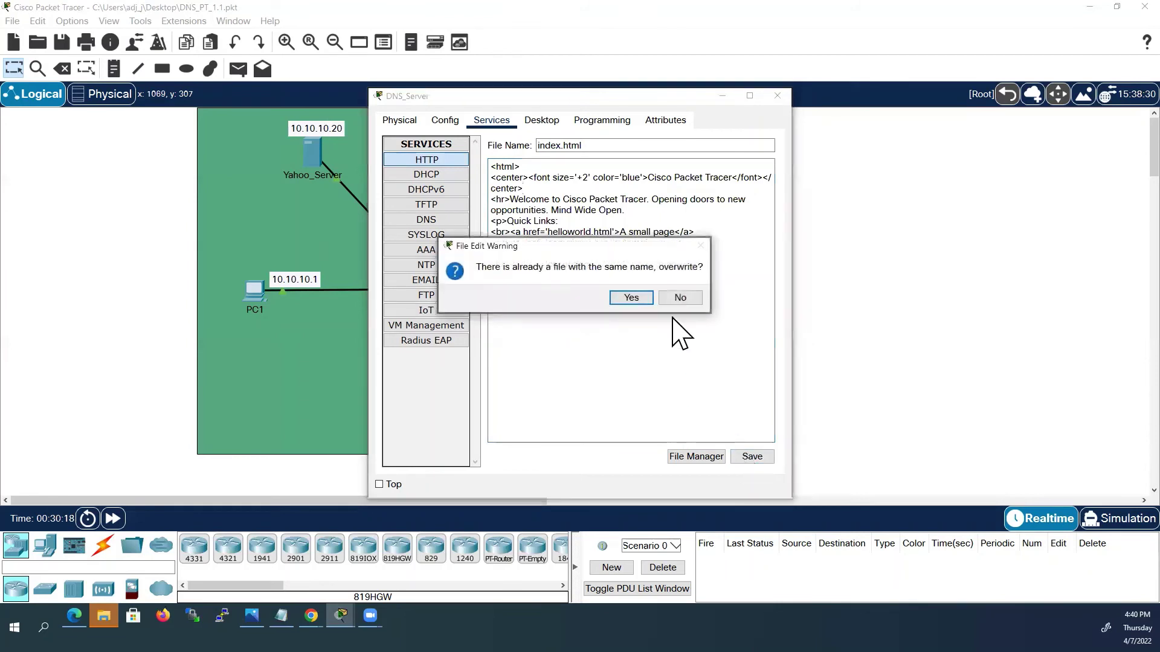
left_click(625, 298)
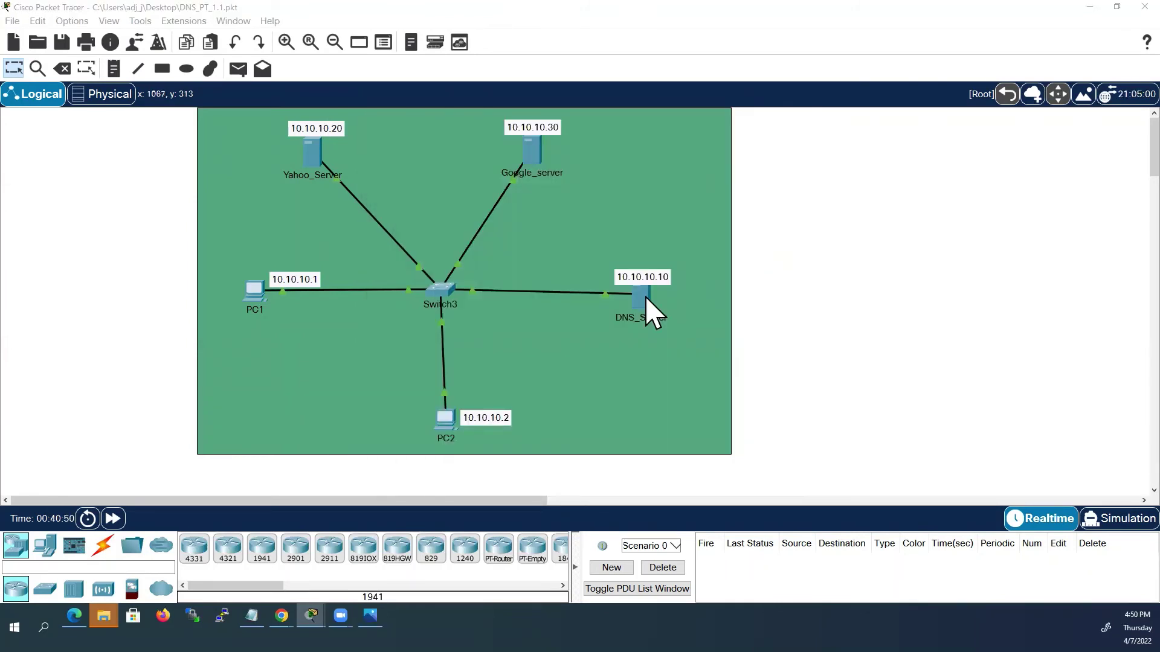
Review DNS_Server's three A records, then close its window.
left_click(645, 297)
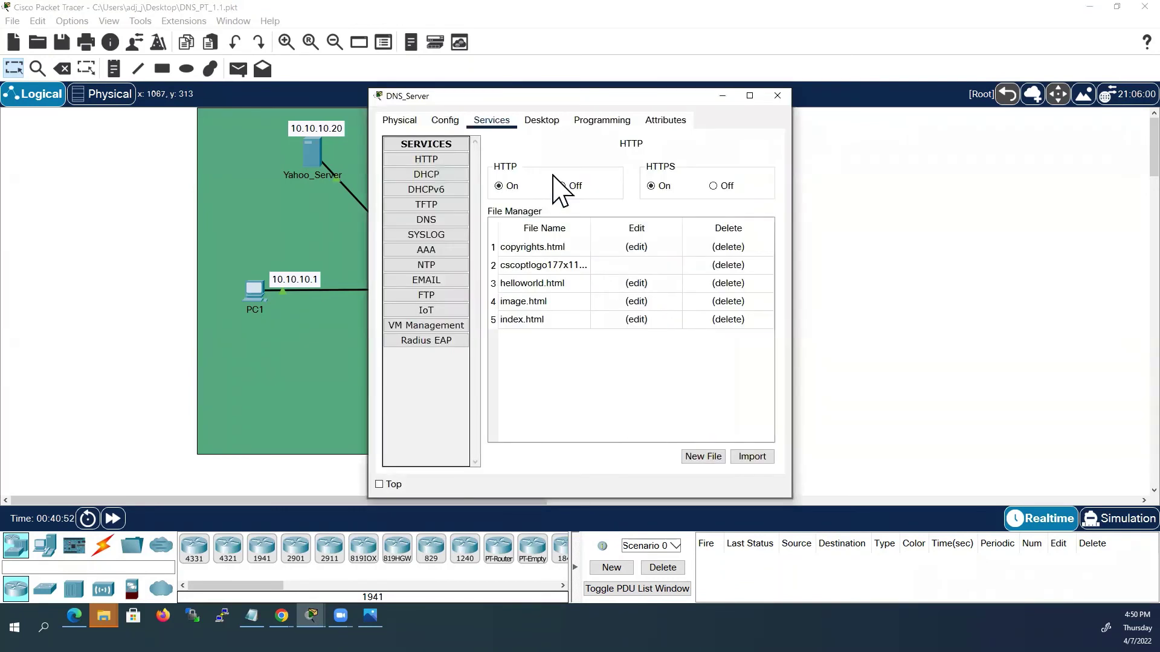
left_click(445, 222)
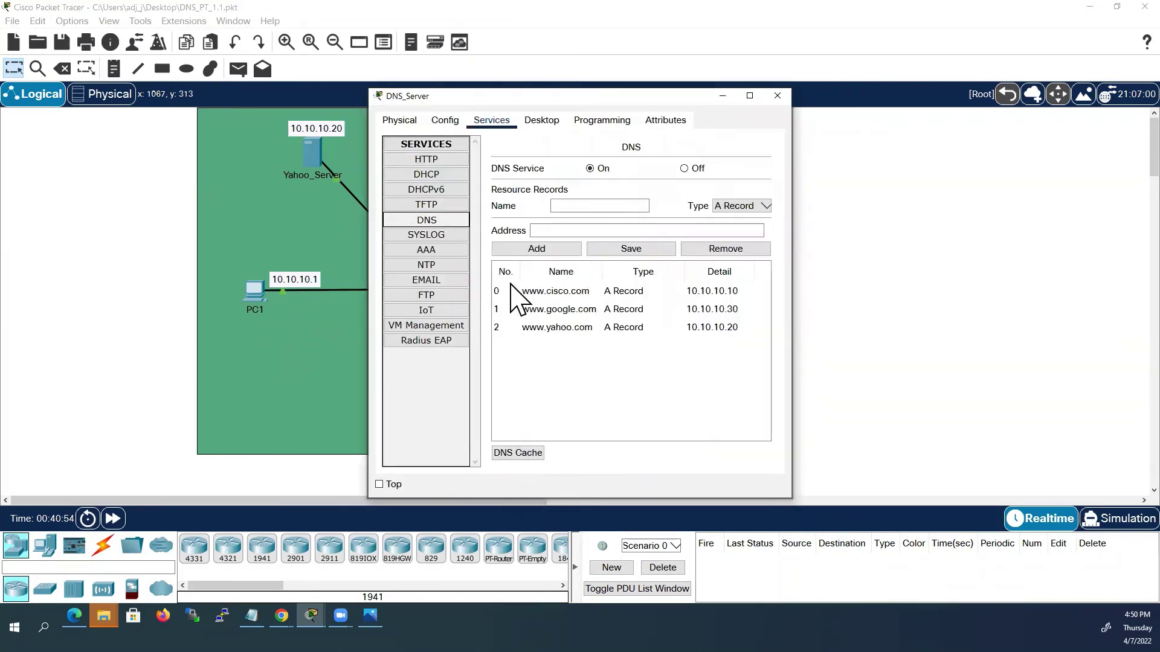
left_click(549, 296)
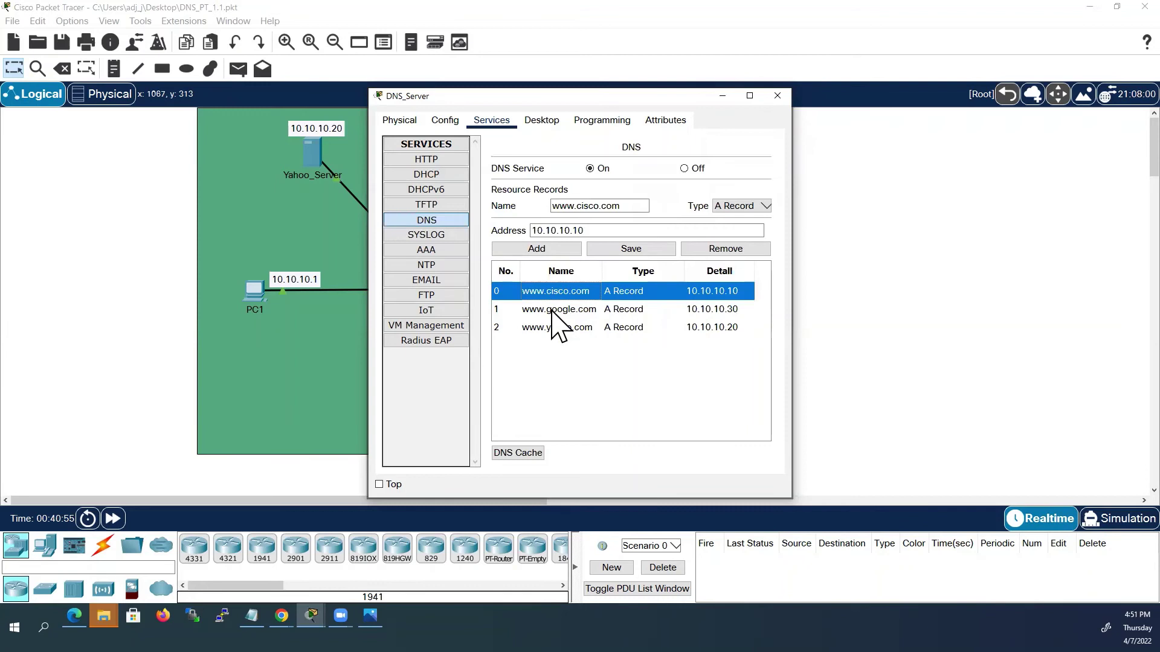
left_click(778, 100)
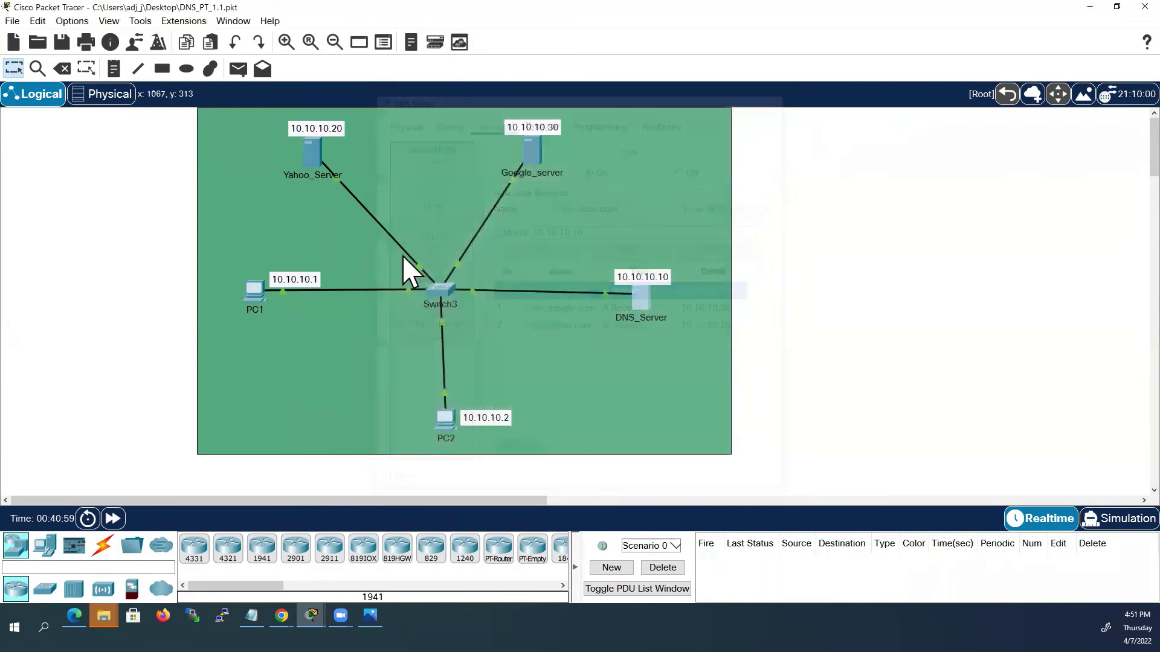
left_click(253, 293)
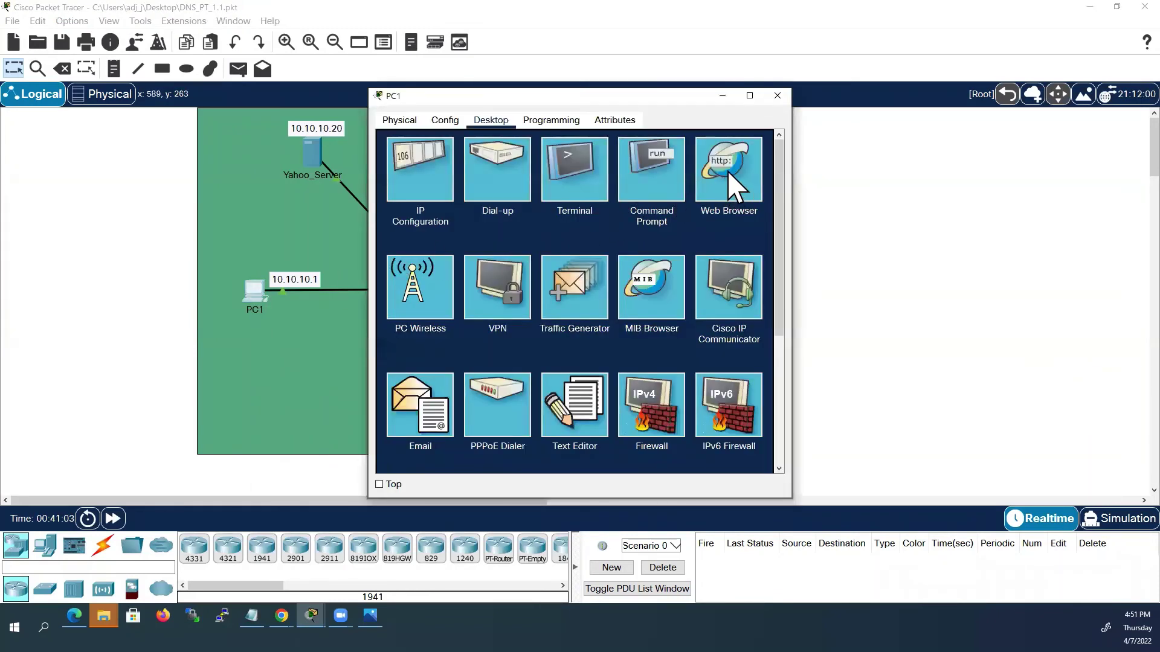
left_click(728, 173)
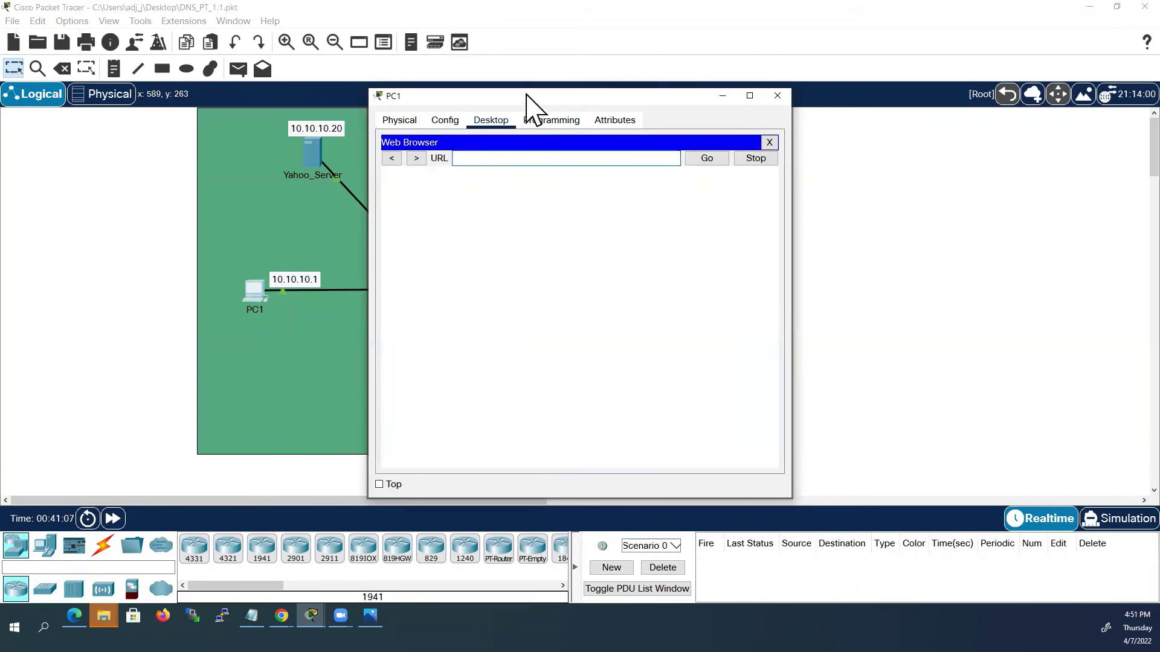
left_click(539, 168)
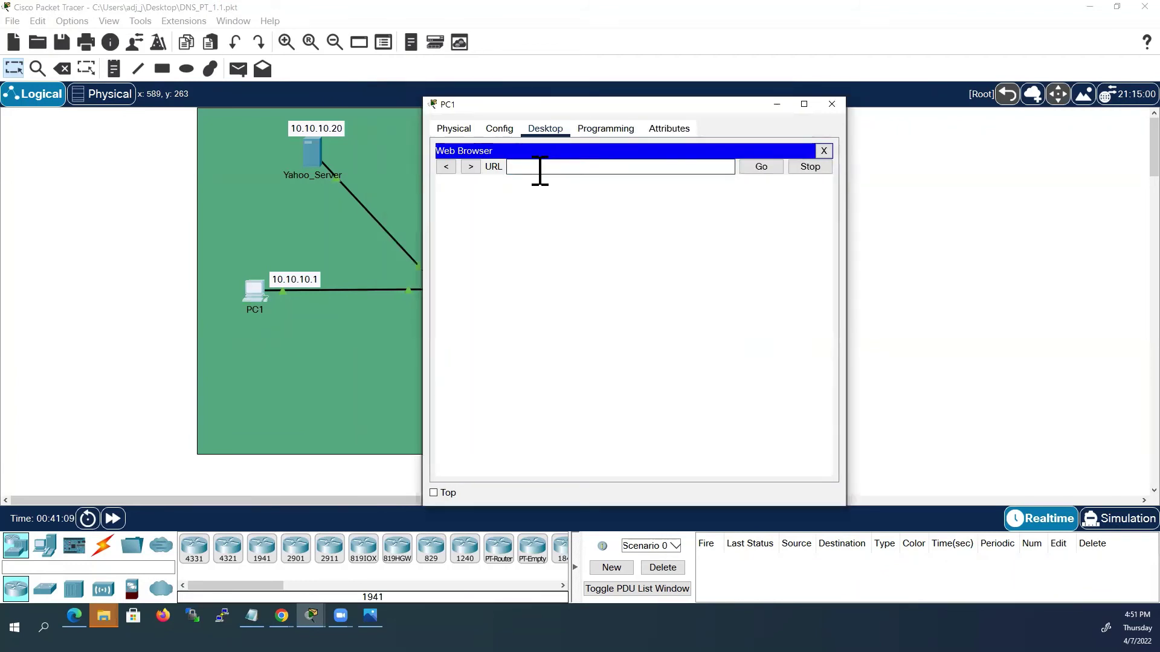
type("www.yahoo.com")
key("Return")
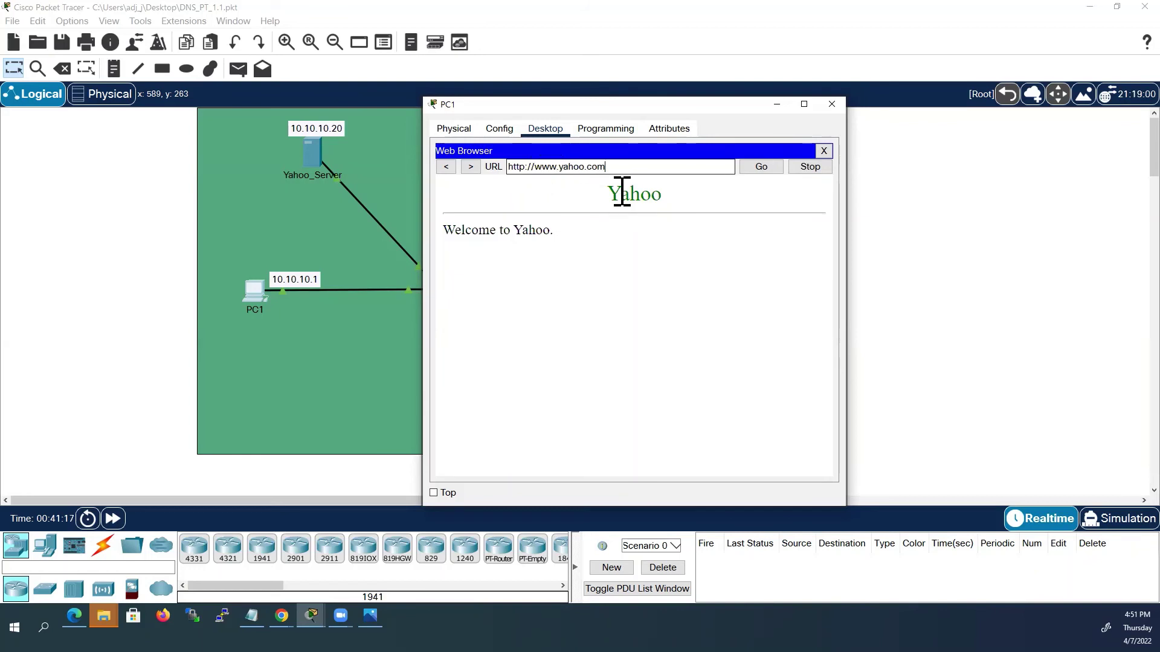
left_click_drag(607, 194, 663, 193)
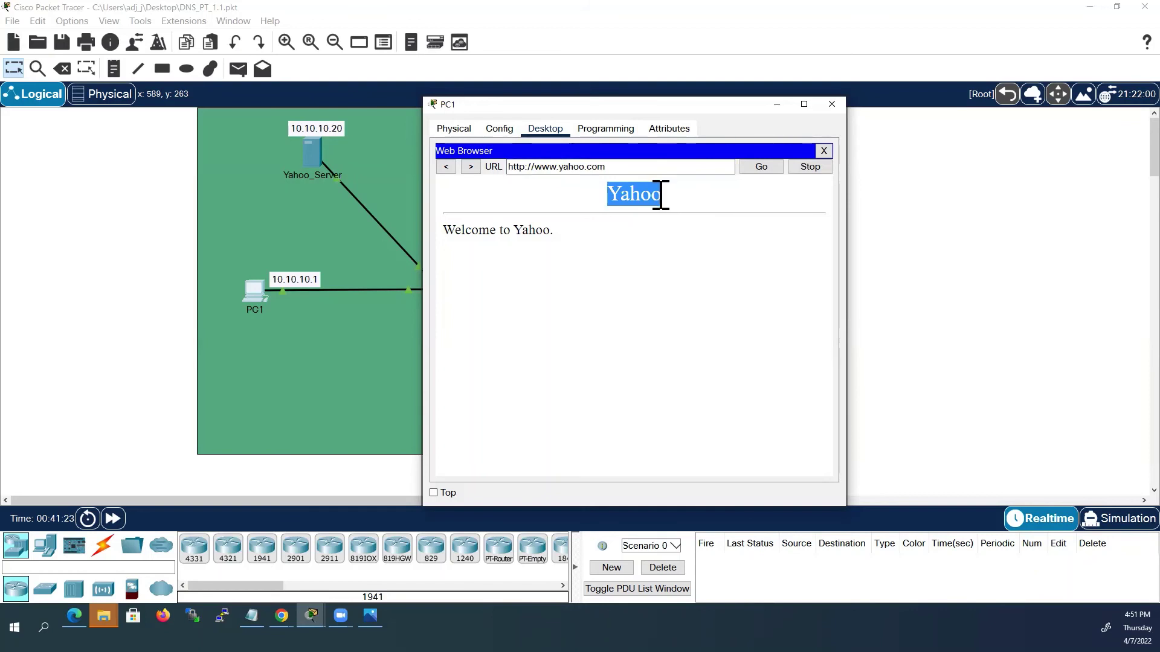
left_click(622, 166)
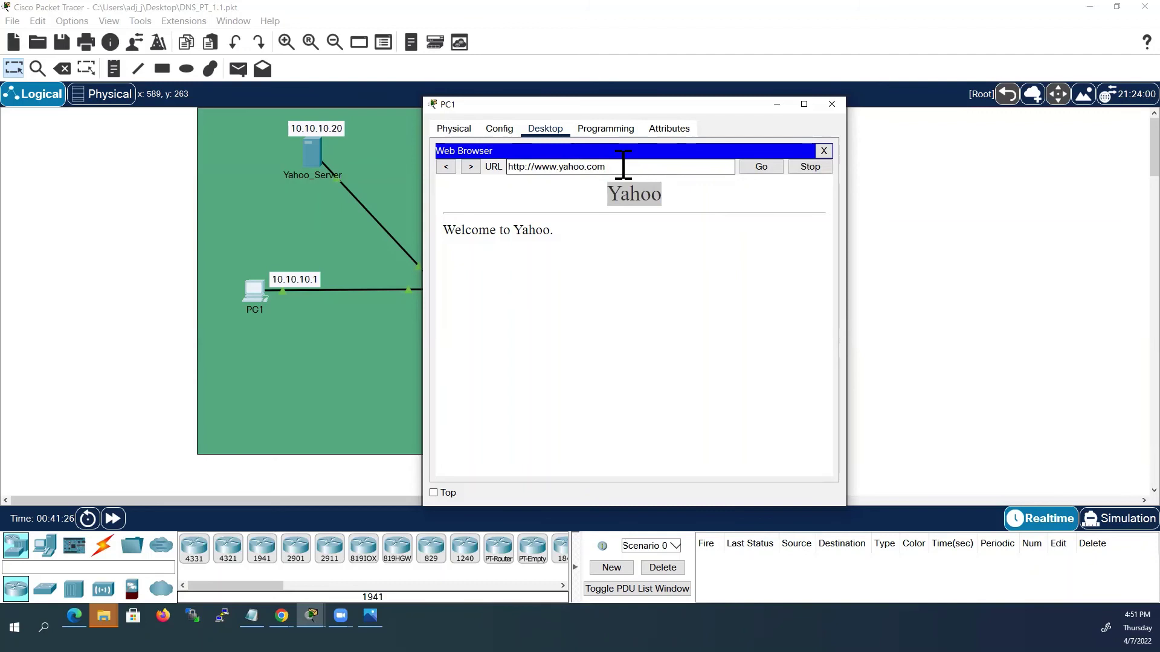
key("BackSpace")
key("BackSpace")
key("BackSpace")
key("BackSpace")
key("BackSpace")
type("google")
key("Return")
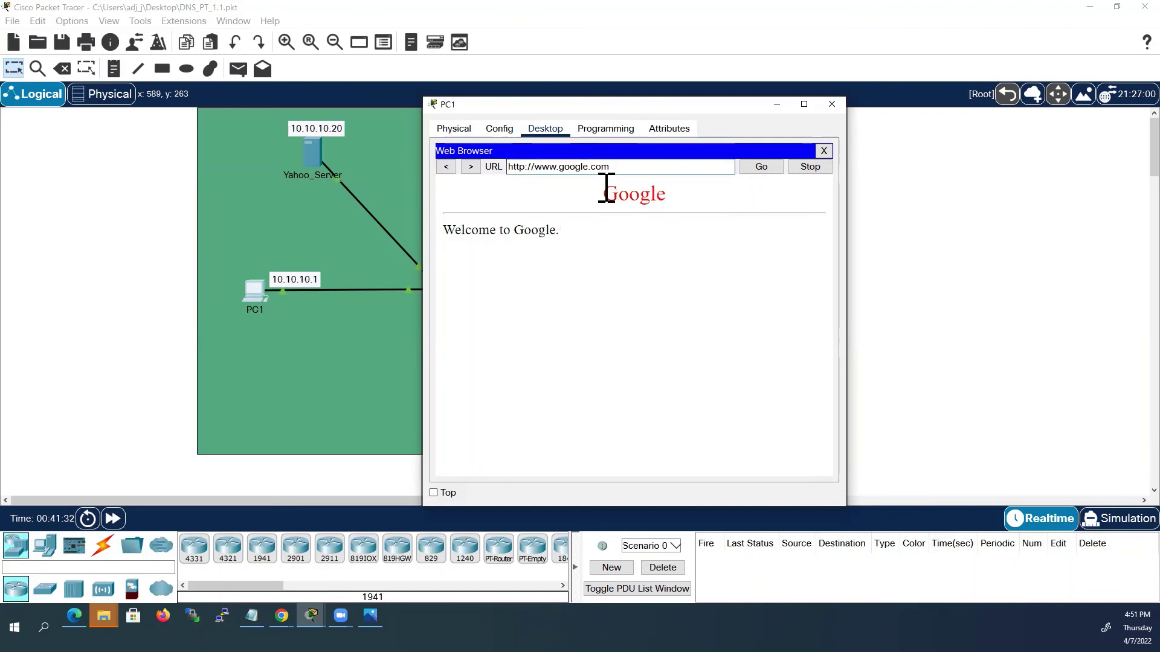
double_click(618, 192)
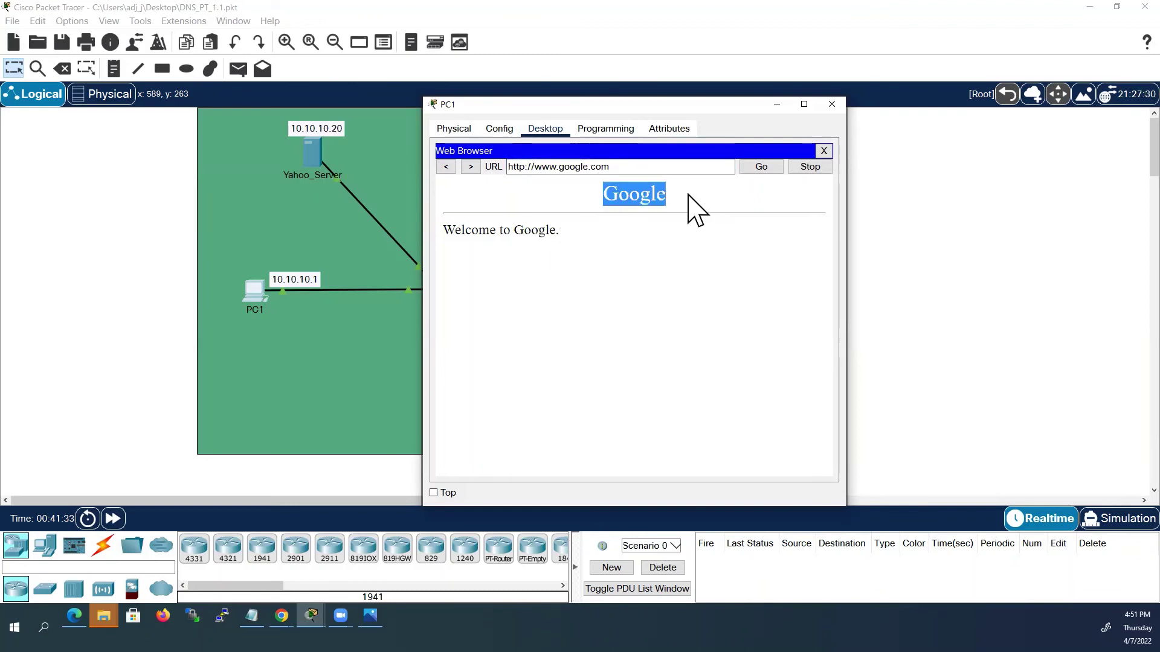
left_click(593, 168)
key("BackSpace")
key("BackSpace")
key("BackSpace")
key("BackSpace")
key("BackSpace")
key("BackSpace")
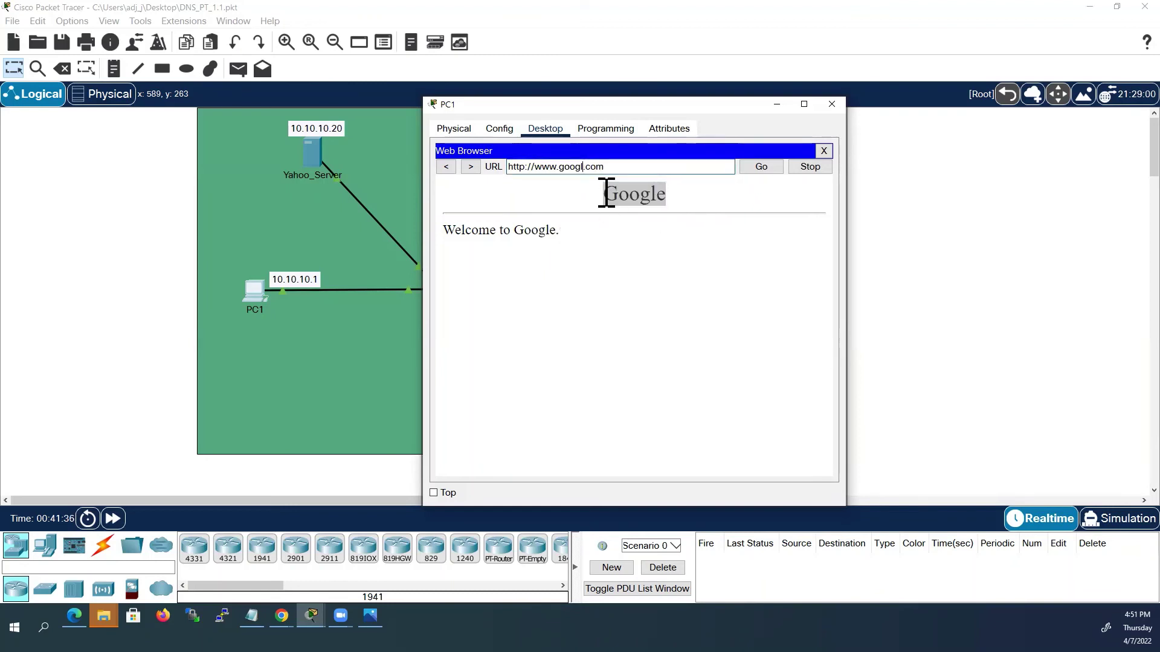
type("cisco")
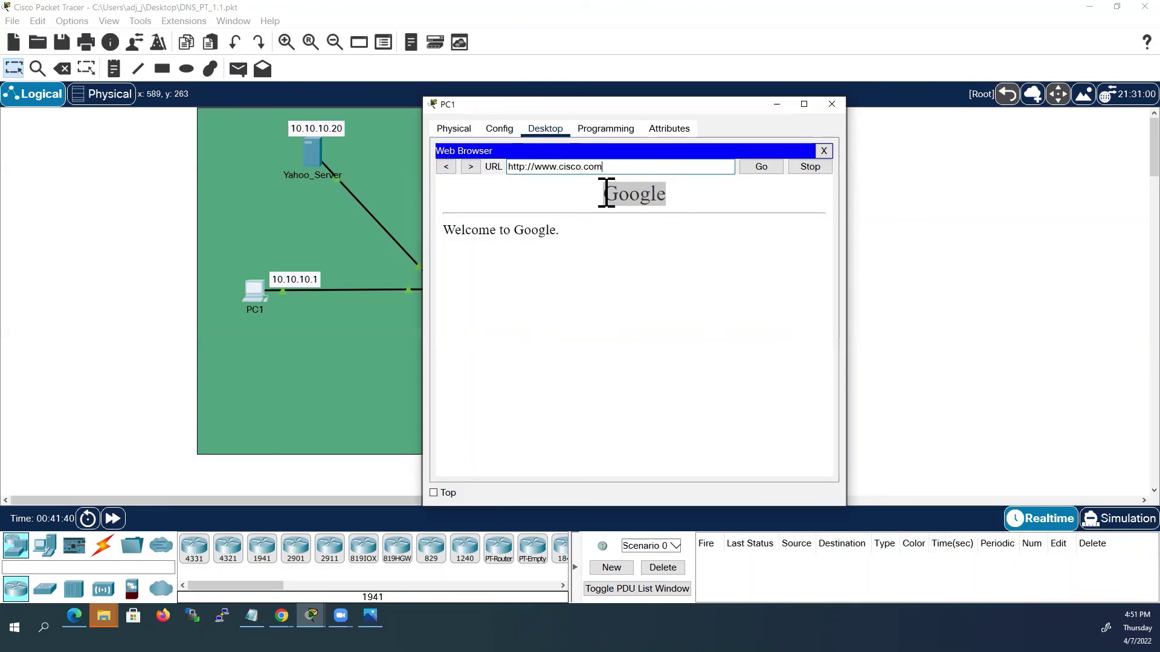
key("Return")
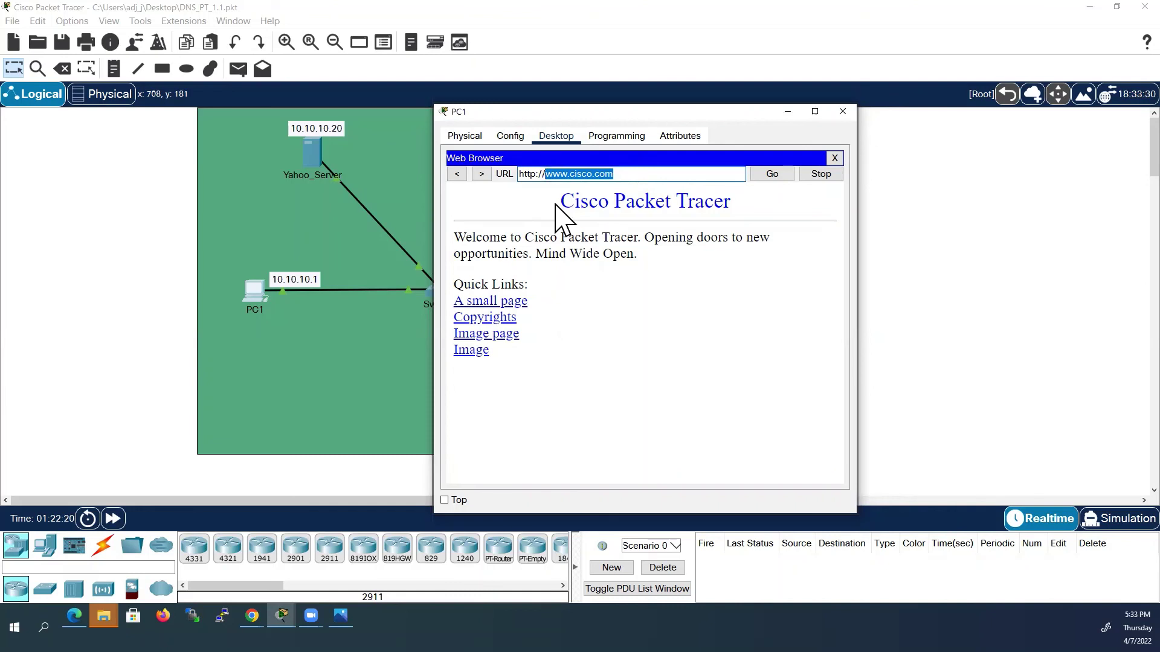
Browse to 10.10.10.20 for the Yahoo page, then 10.10.10.30 for Google.
type("10.10")
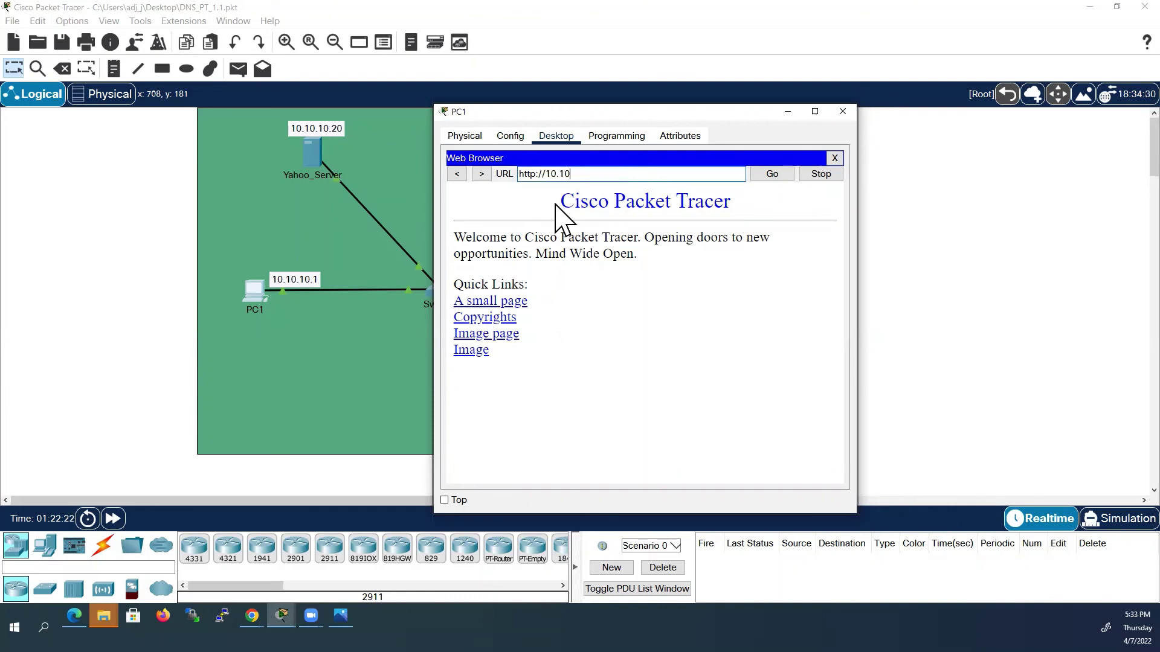
type(".10.20")
key("Return")
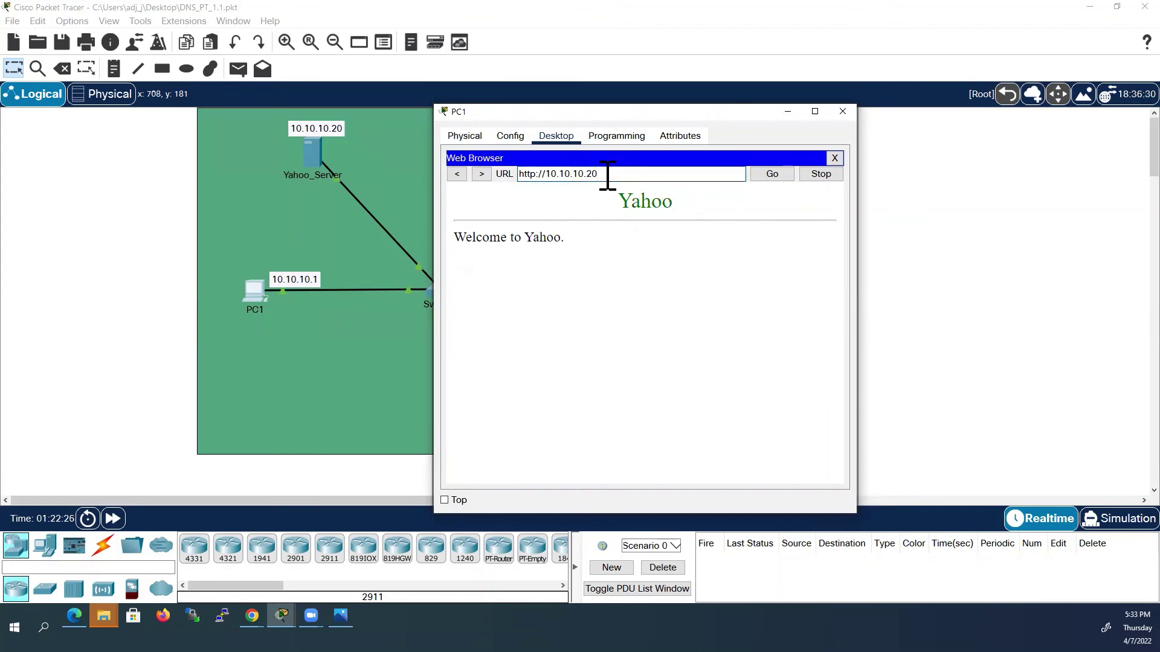
key("BackSpace")
key("BackSpace")
type("30")
key("Return")
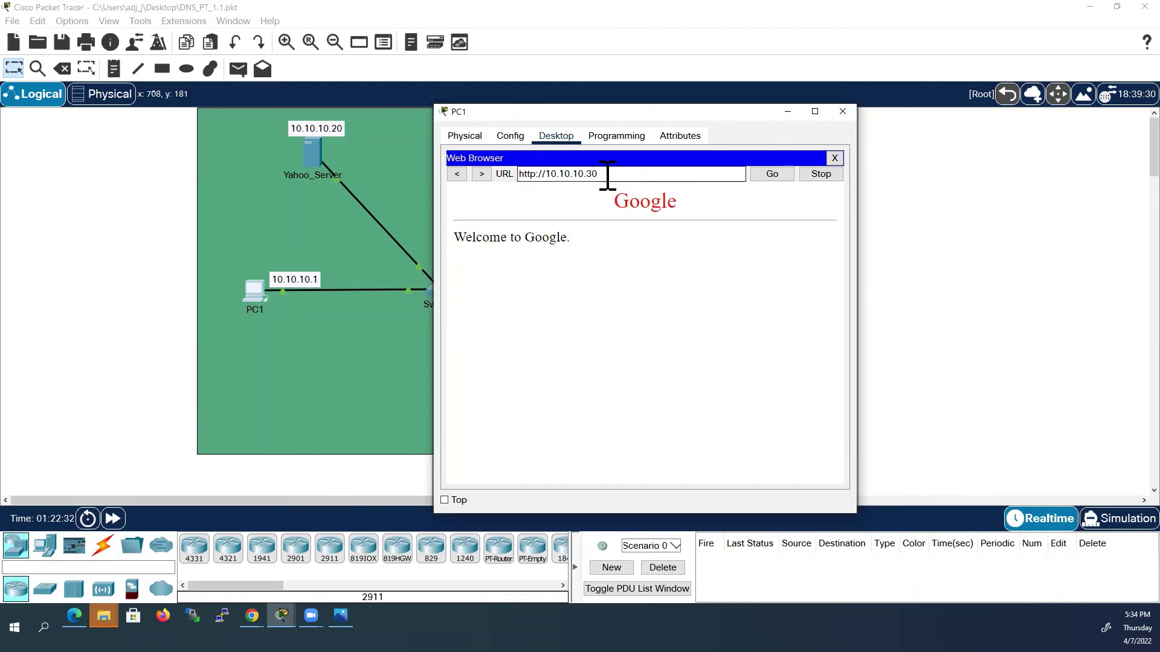